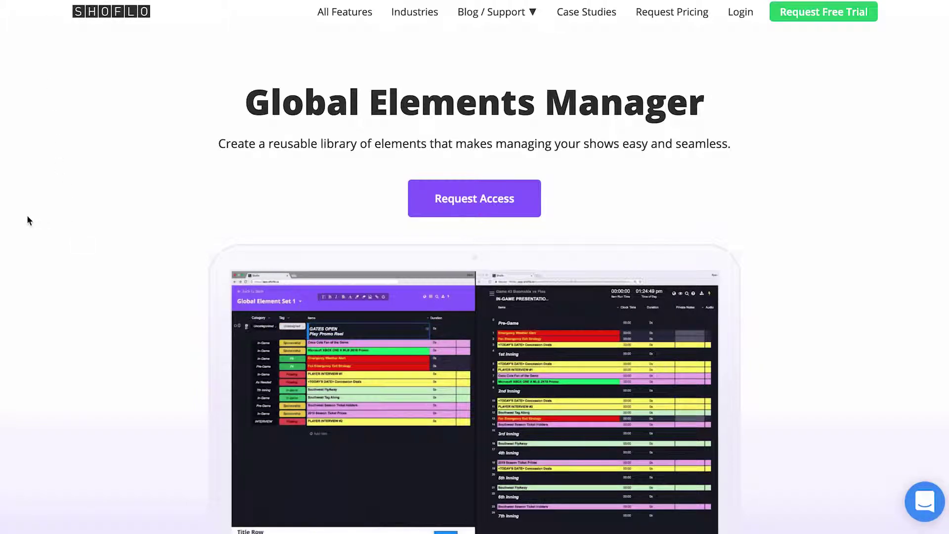
Scroll past Request Access to the 'Enjoyed by these amazing organizations' logos
scroll(16, 223, "down", 3)
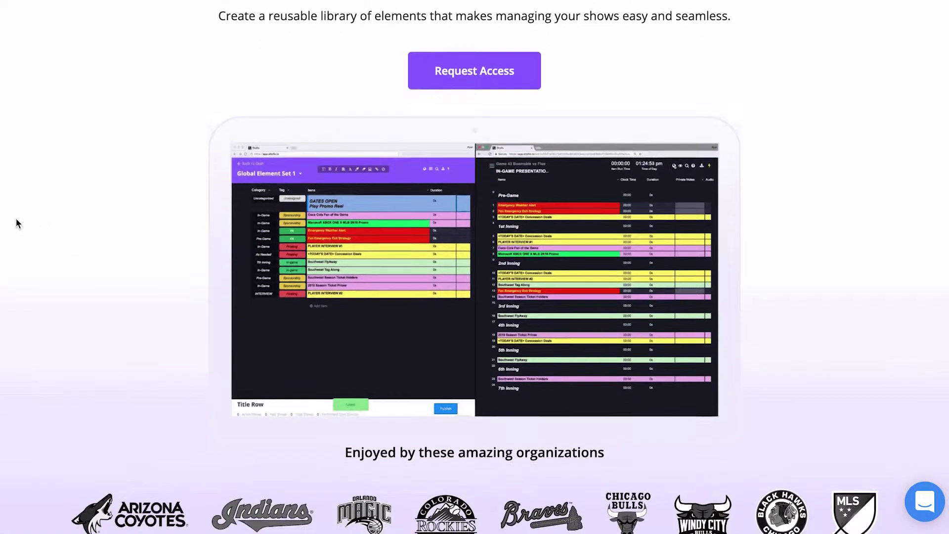
scroll(16, 224, "down", 2)
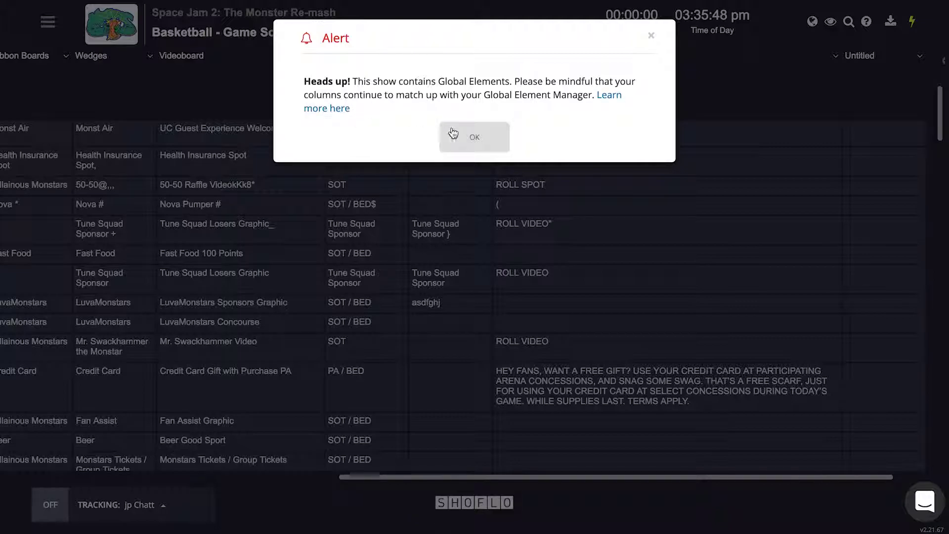
Dismiss the Global Elements alert and delete the Untitled column, confirming with Yes, Proceed
left_click(479, 143)
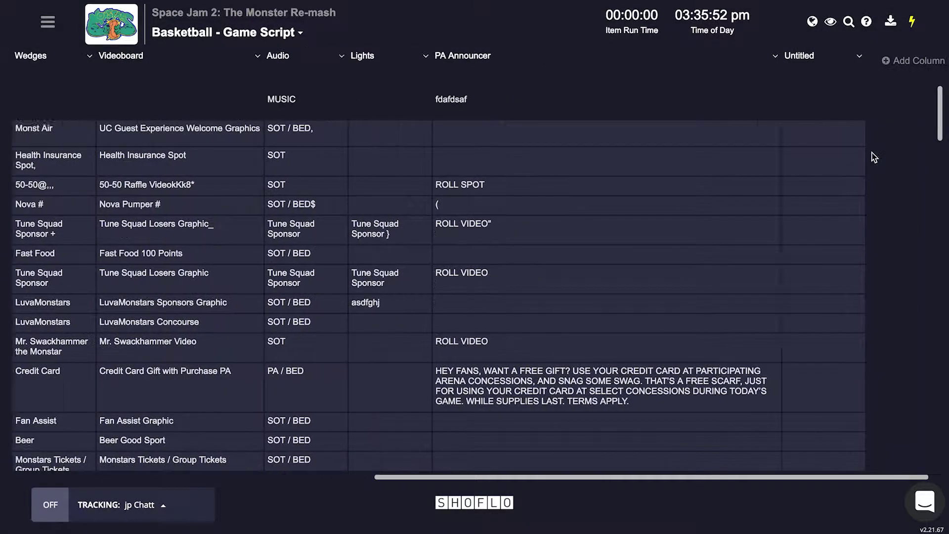
left_click(836, 59)
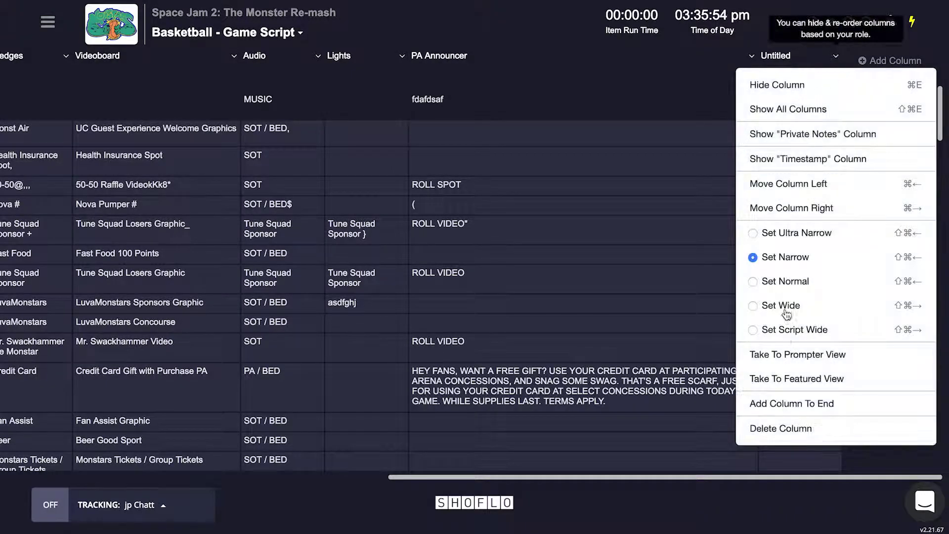
left_click(786, 429)
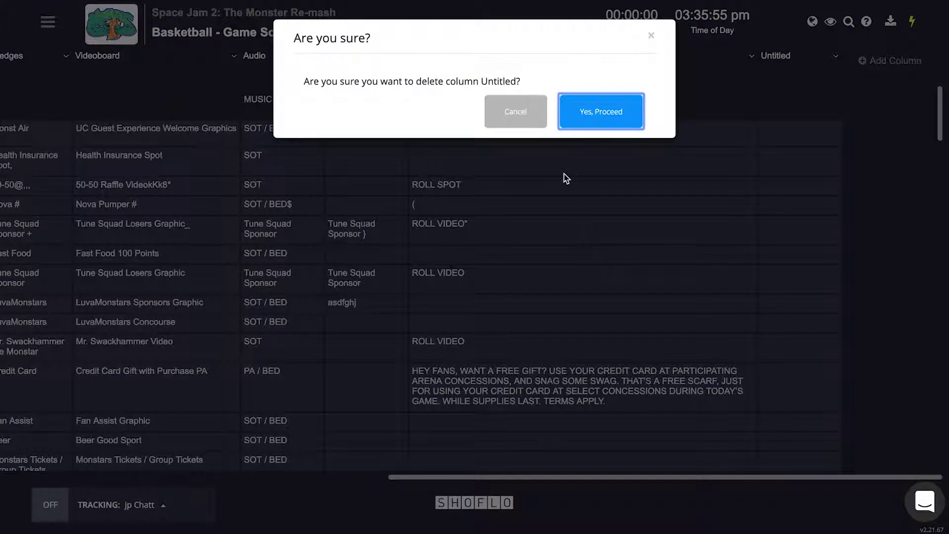
left_click(600, 117)
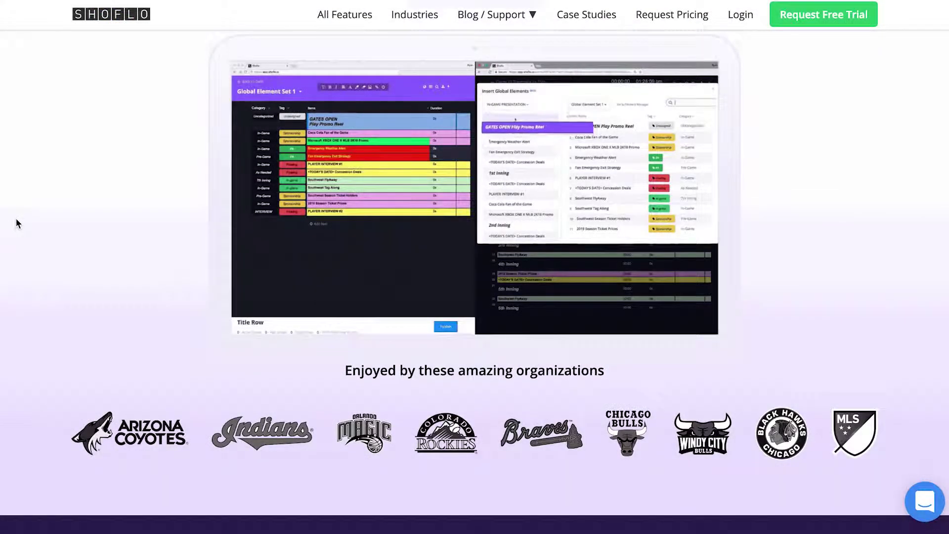
Scroll past the Global Element diagram to the 'Publish changes at the click of a button' demo
scroll(18, 223, "down", 3)
scroll(17, 223, "down", 7)
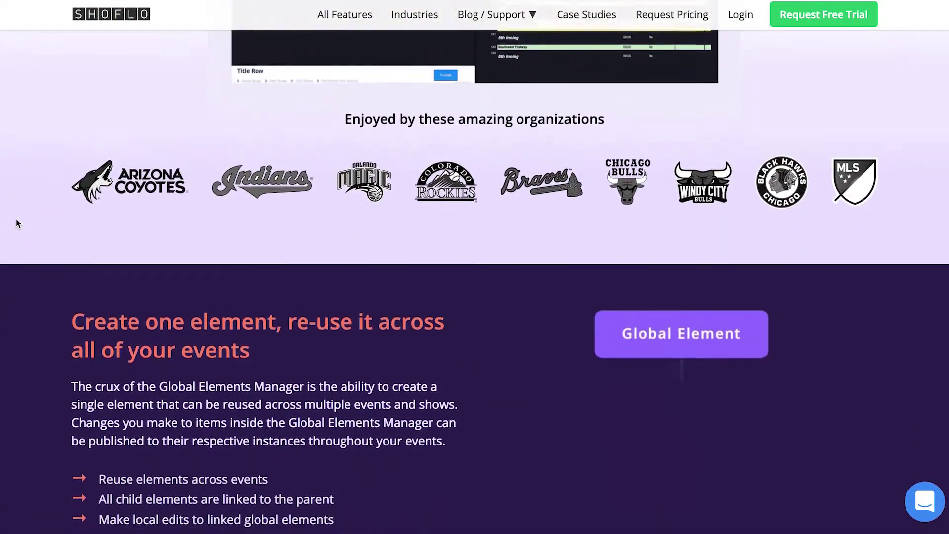
scroll(17, 223, "down", 2)
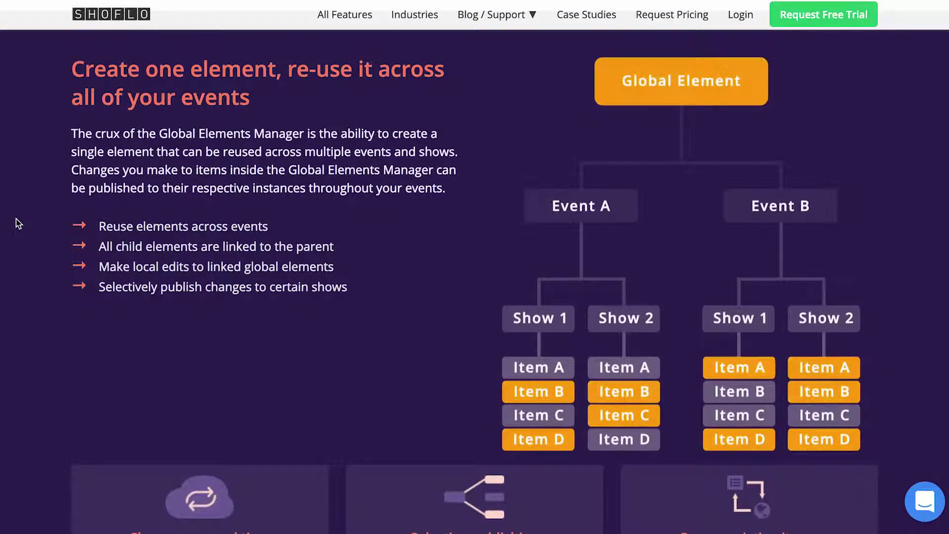
scroll(17, 224, "down", 1)
scroll(17, 223, "down", 12)
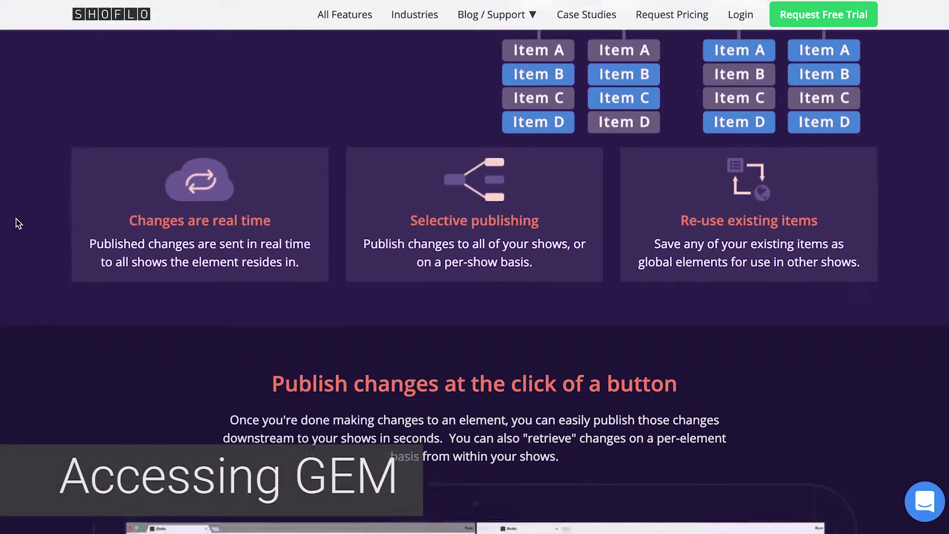
scroll(17, 224, "down", 2)
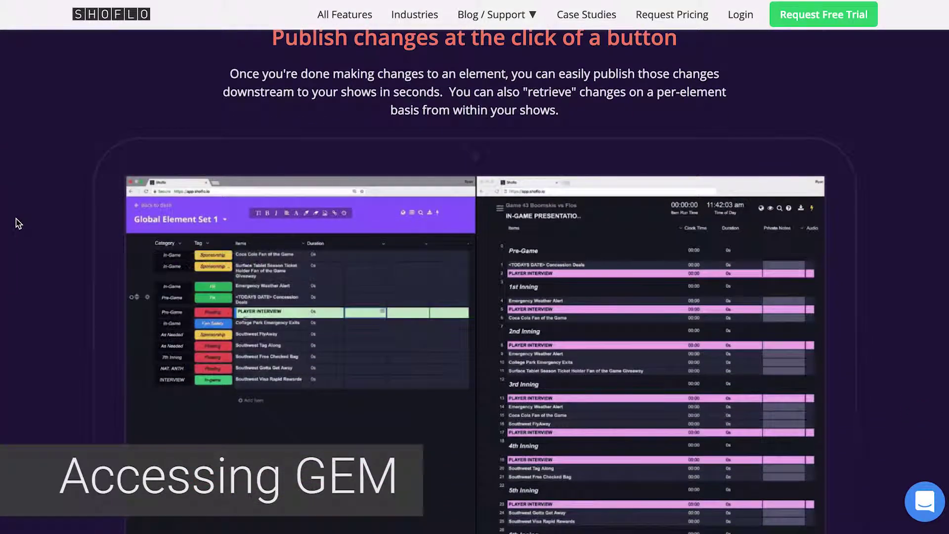
scroll(17, 223, "down", 2)
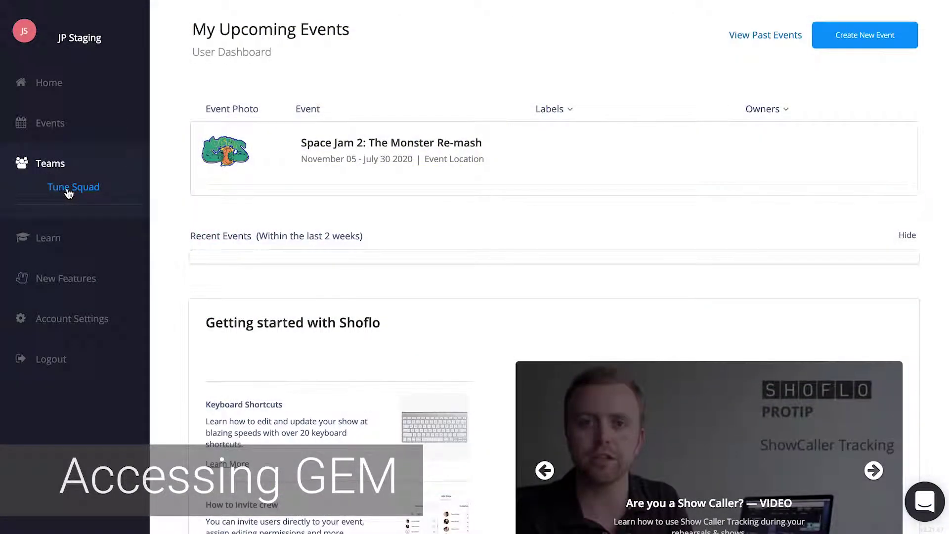
Open Tune Squad's Element Manager showing Basketball Elements (12), Alternative Elements (1) and Element Tags
left_click(69, 191)
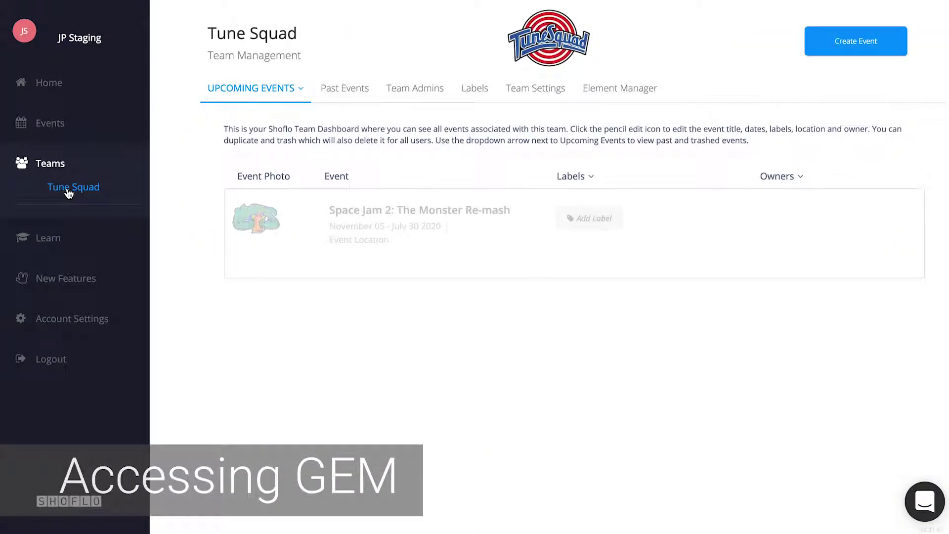
left_click(602, 89)
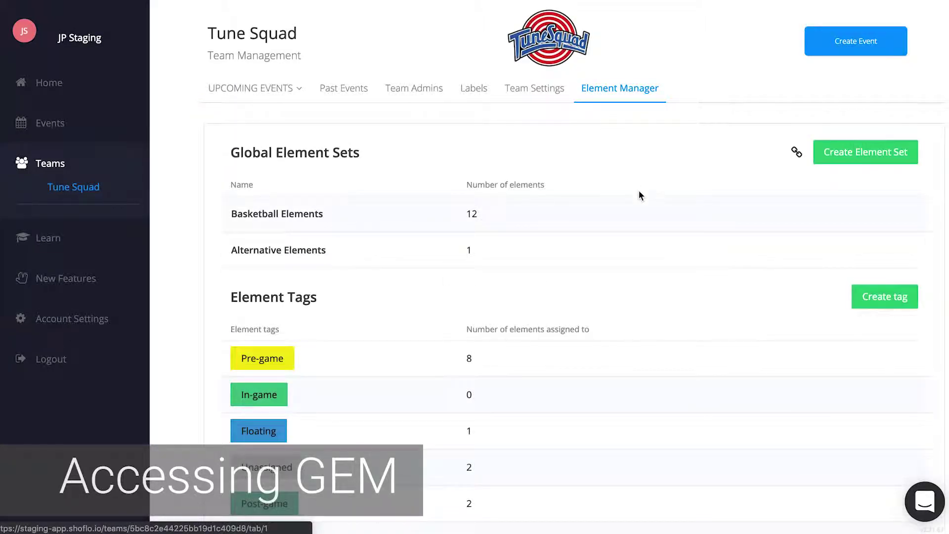
scroll(640, 198, "down", 3)
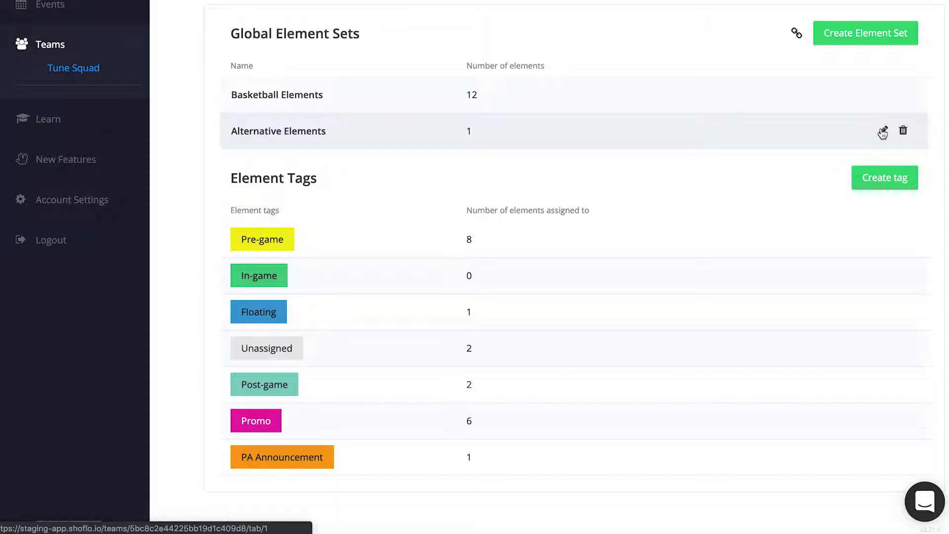
Replace 'Alternative' with 'Baseball' in the element set's name and save the change
left_click(883, 131)
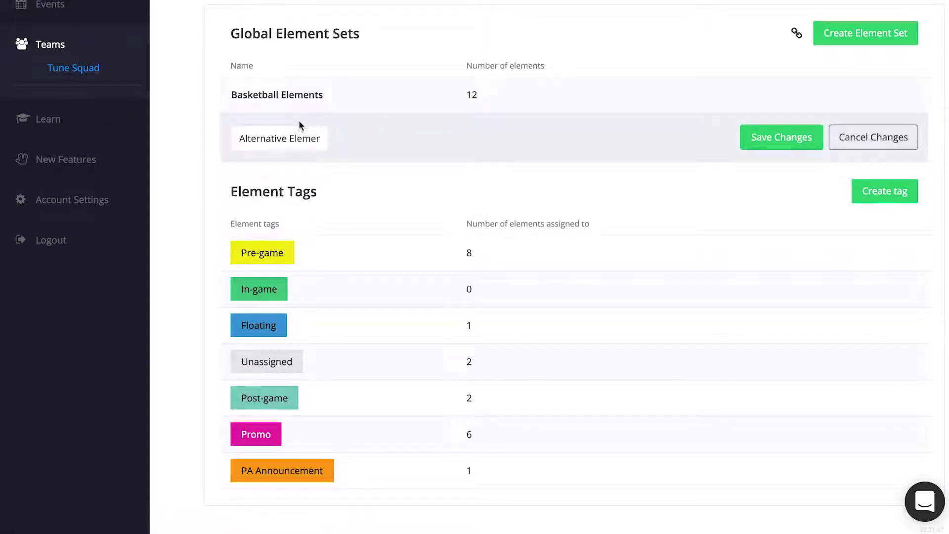
double_click(259, 140)
type("Baseball Elements")
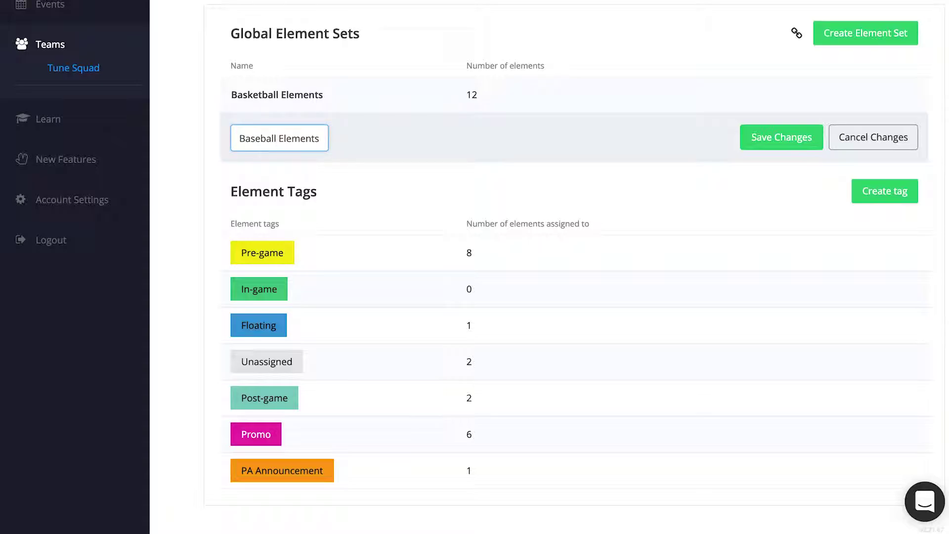
left_click(763, 146)
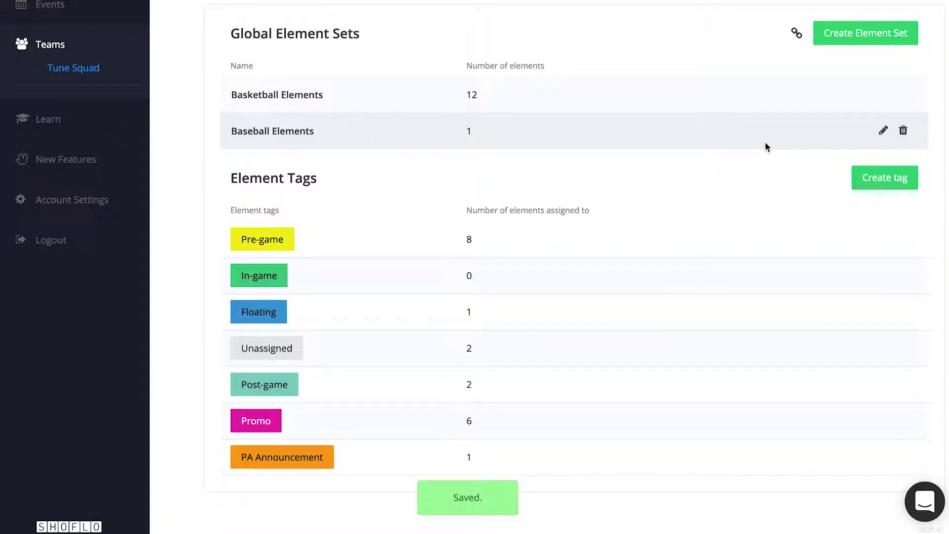
Create an element tag named Video with the dark blue colour #1F3A93
left_click(879, 179)
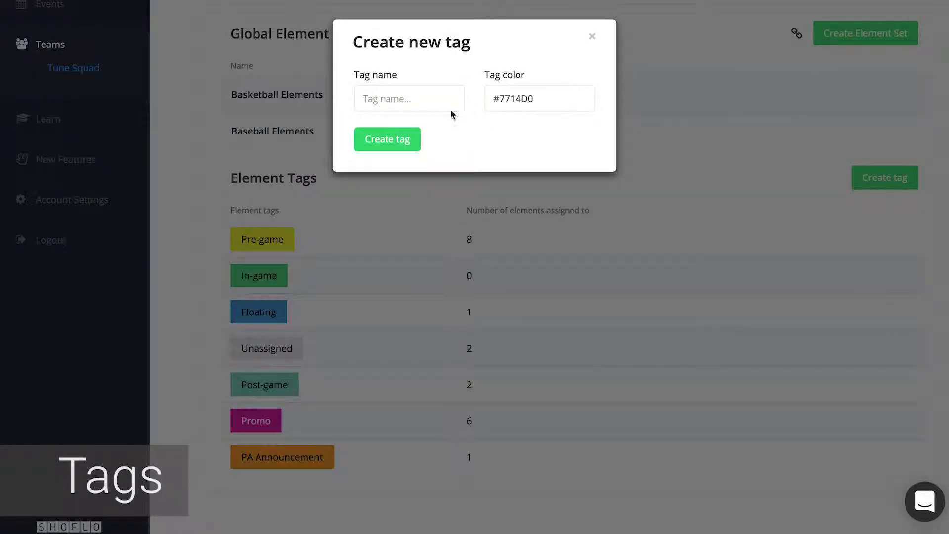
left_click(412, 107)
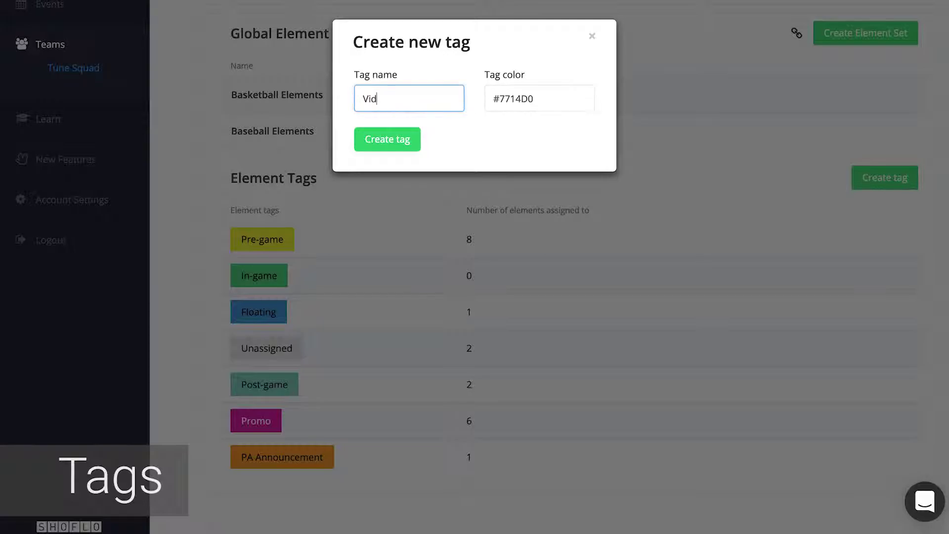
left_click(538, 101)
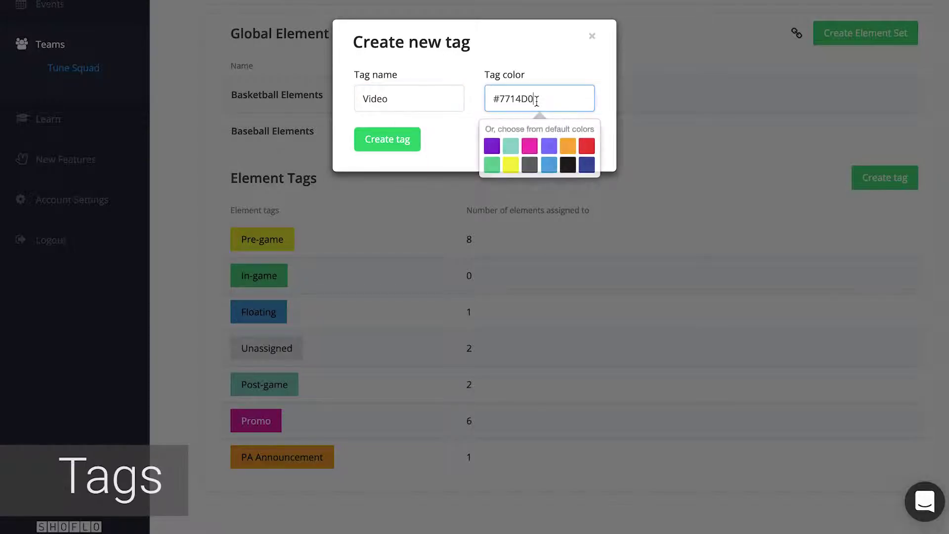
left_click(587, 166)
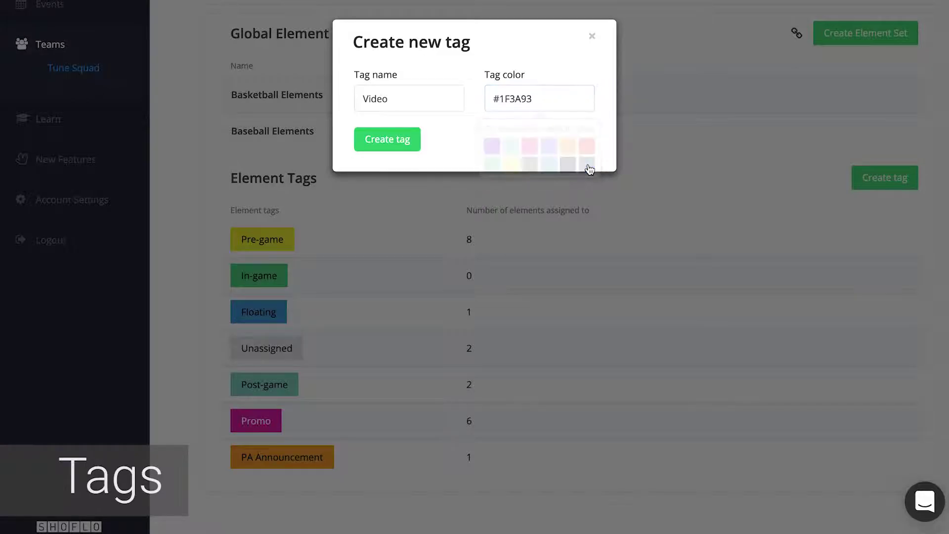
left_click(388, 146)
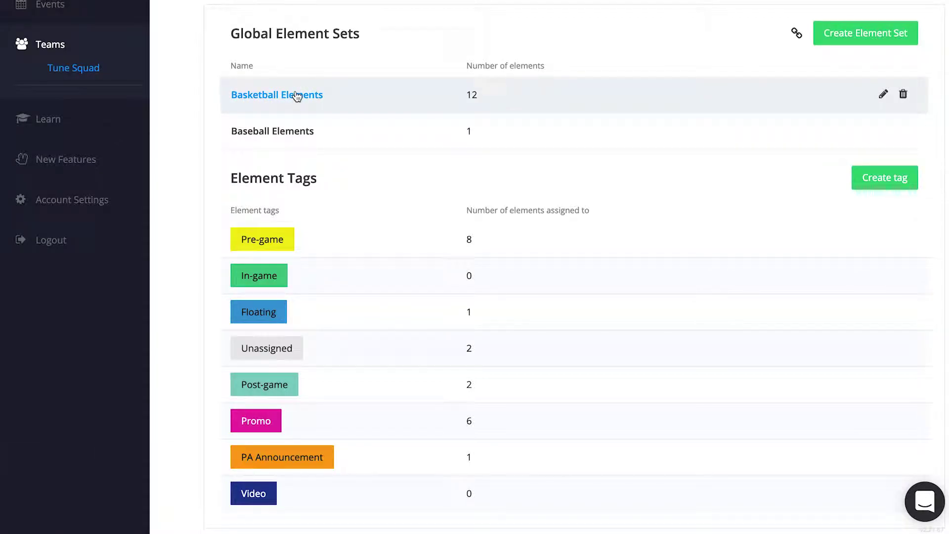
Open the Basketball Elements set and scroll down to its last item, 5050 Raffle Video
left_click(297, 95)
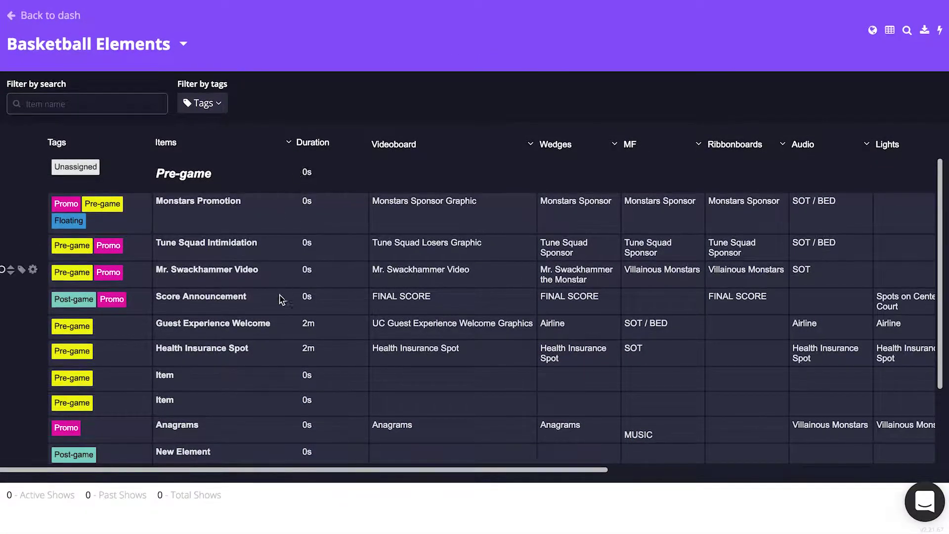
scroll(277, 304, "down", 3)
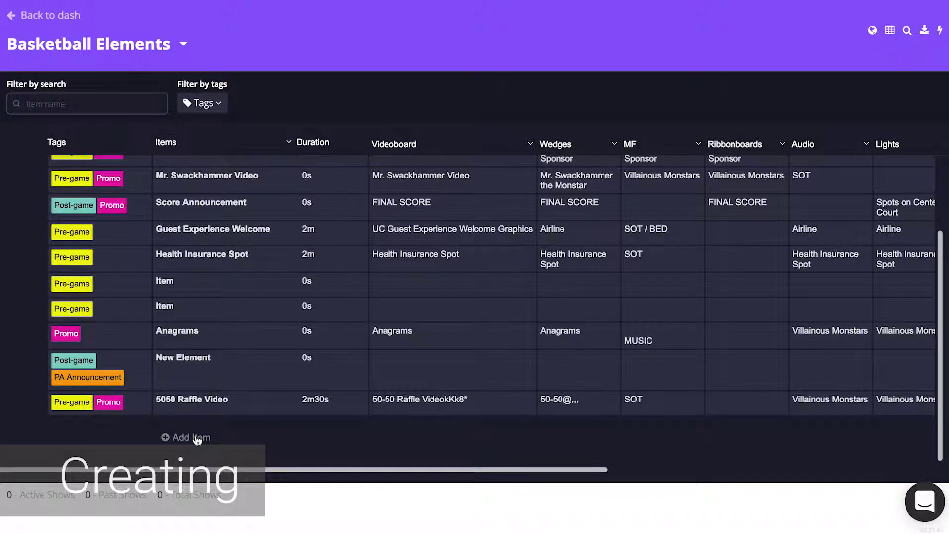
Add an item named 'New element Creation' to Basketball Elements and tag it Pre-game
left_click(197, 437)
left_click(176, 427)
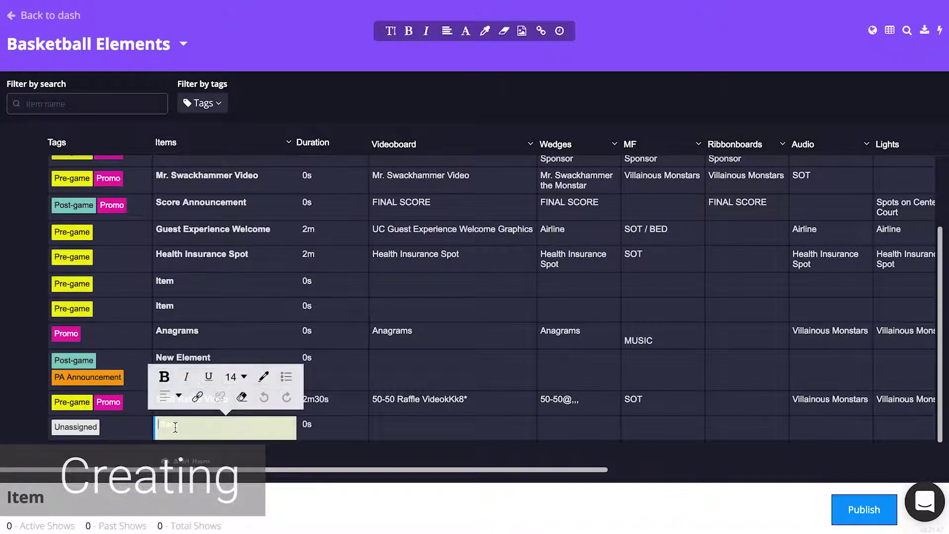
type("New eleme")
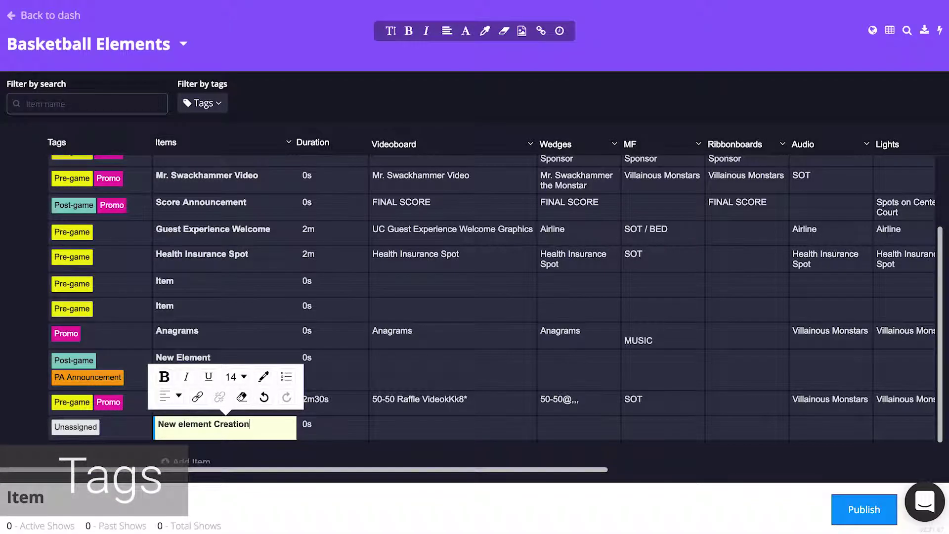
type("nt Creation")
left_click(285, 449)
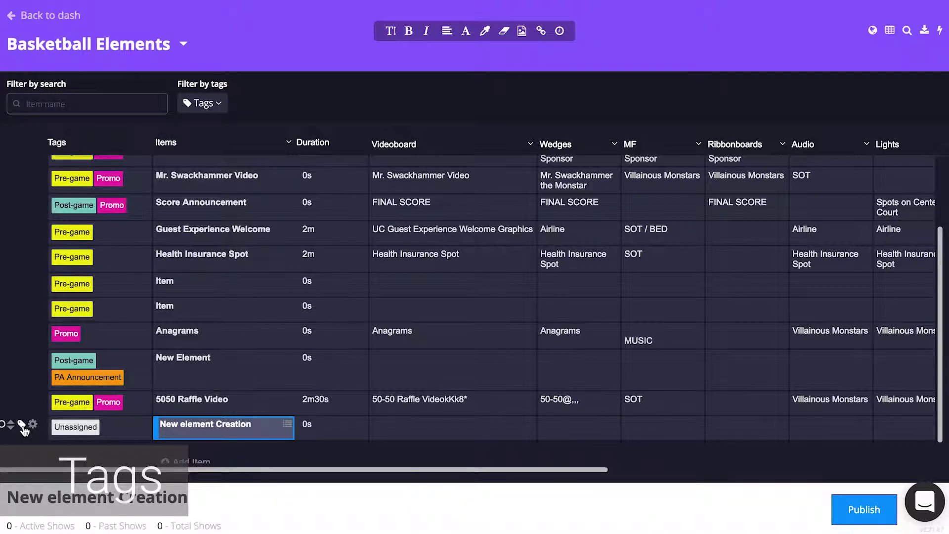
left_click(22, 425)
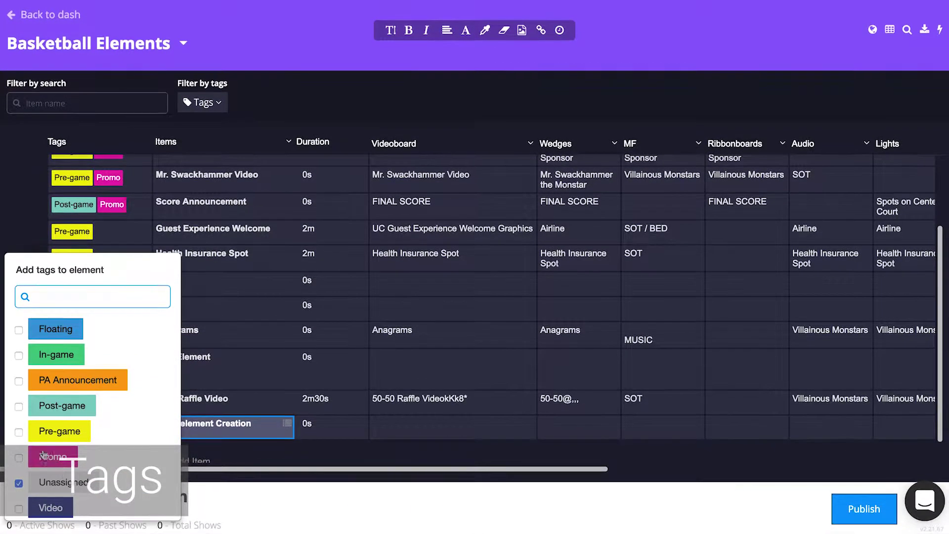
left_click(19, 431)
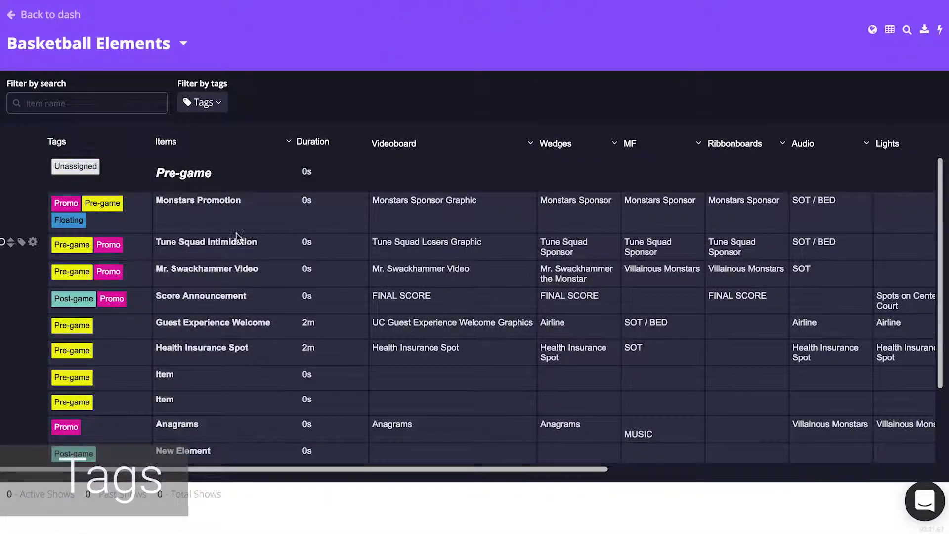
left_click(218, 101)
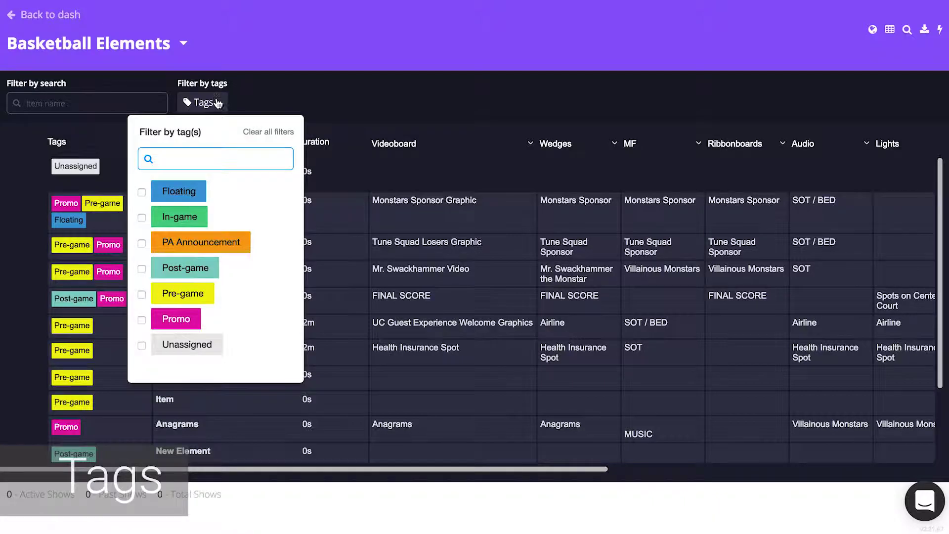
left_click(142, 192)
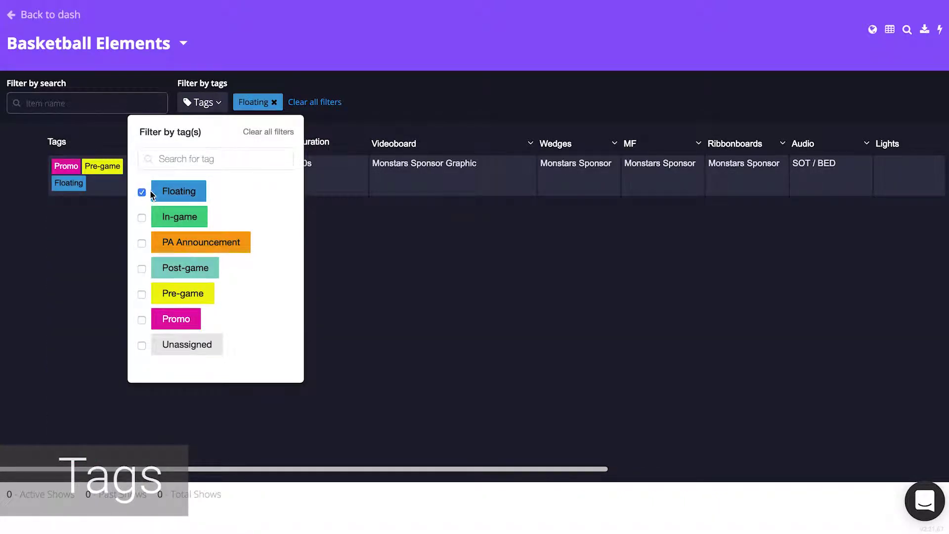
left_click(264, 137)
left_click(94, 105)
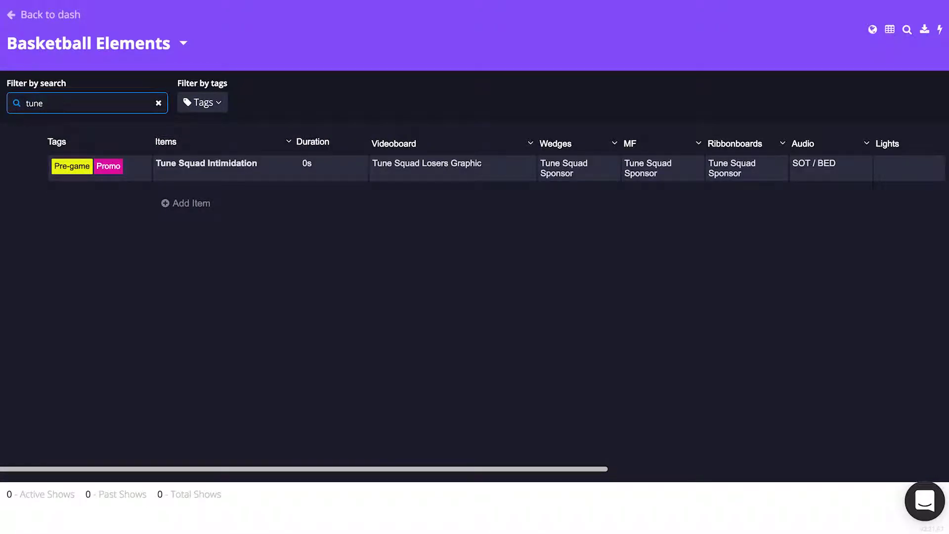
left_click(159, 102)
Open the Basketball - Game Script show and bring up the options for row 4, Nova Pumper
left_click(891, 31)
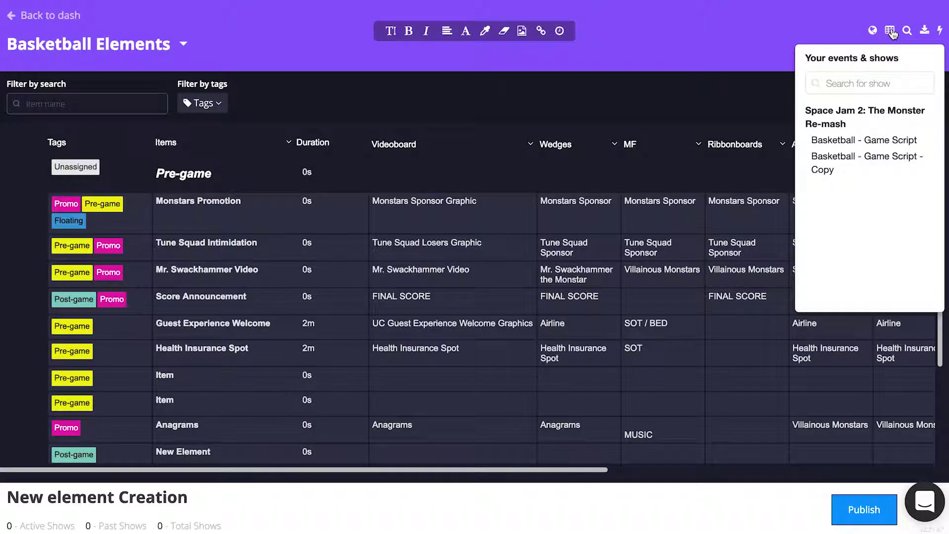
left_click(859, 141)
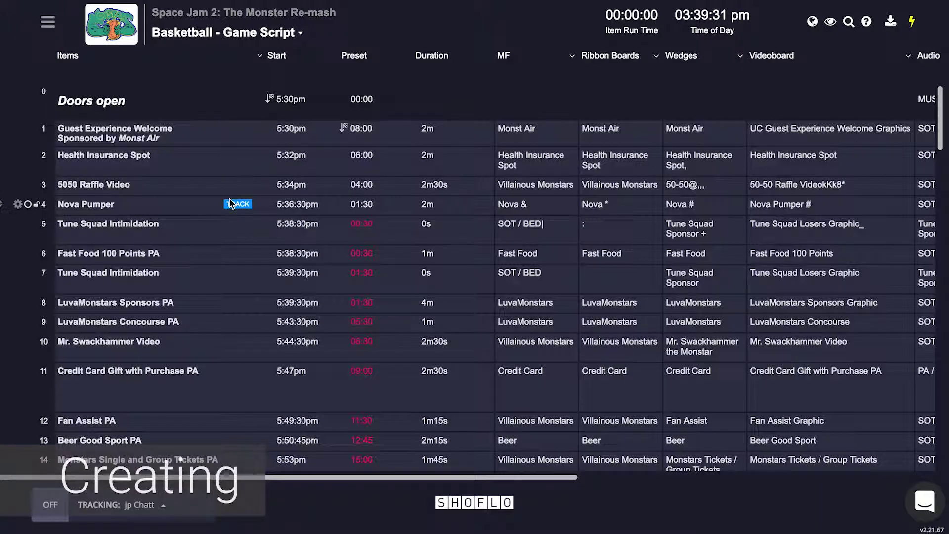
left_click(19, 204)
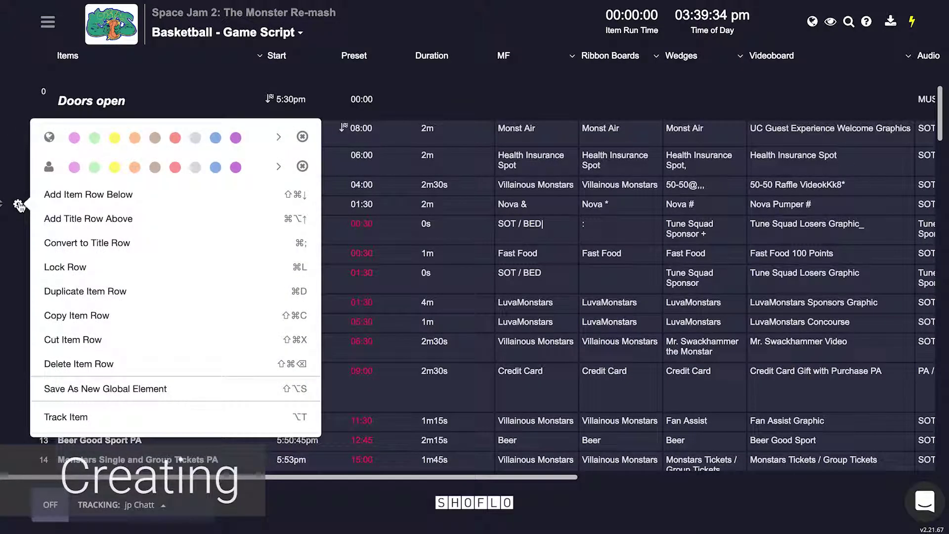
Publish Nova Pumper as a new global element in Basketball Elements, tagged Pre-game and Promo
left_click(90, 389)
left_click(364, 147)
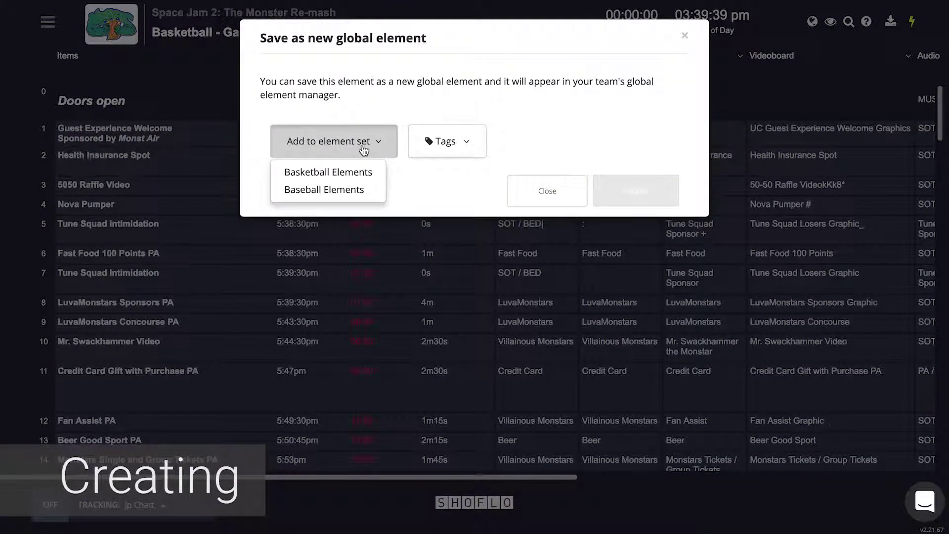
left_click(330, 171)
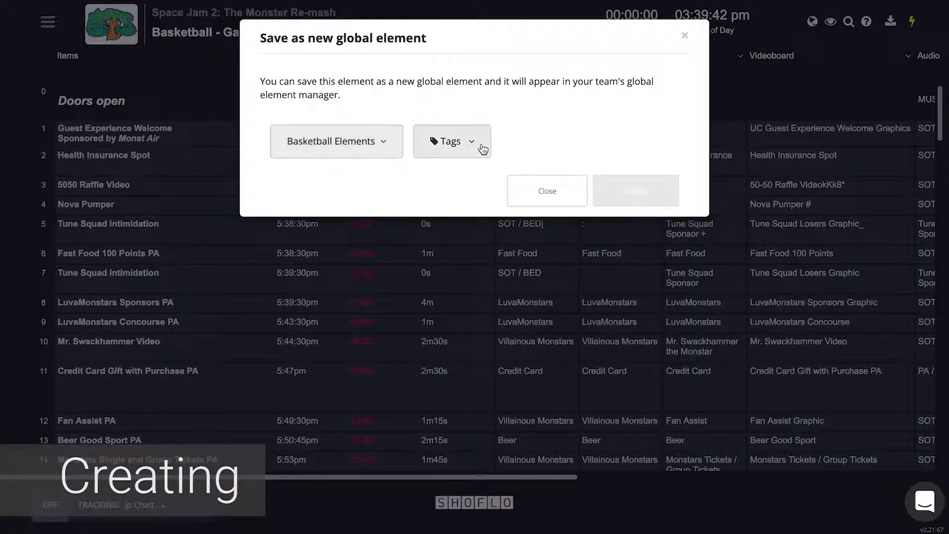
left_click(470, 142)
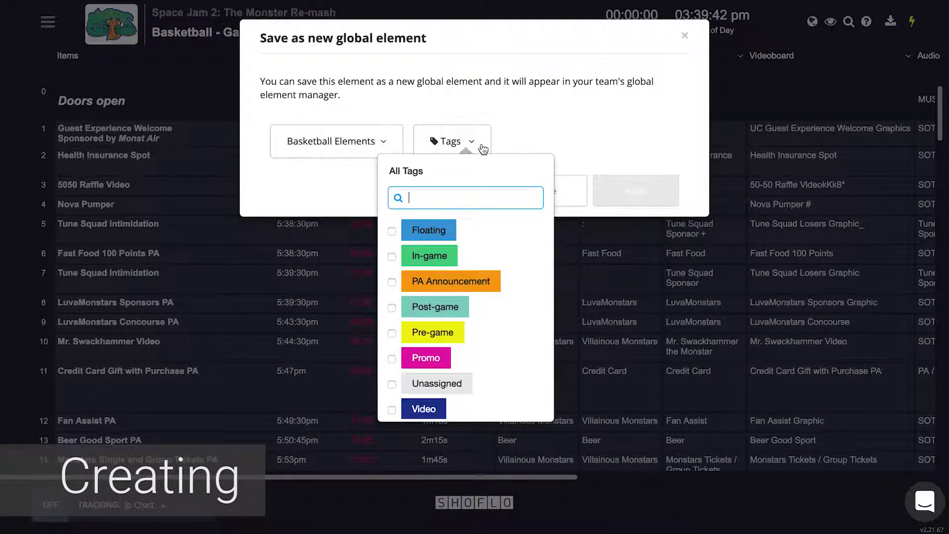
left_click(391, 334)
left_click(391, 358)
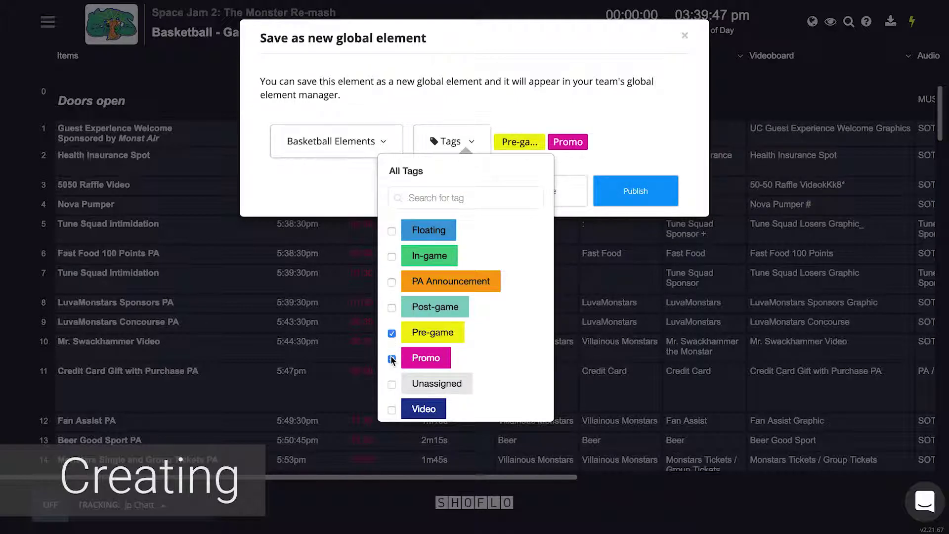
left_click(628, 190)
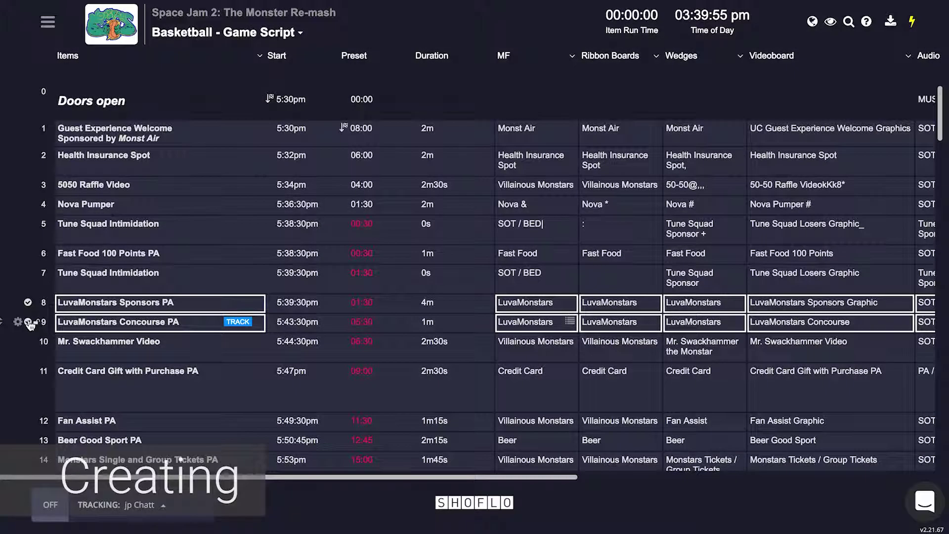
Save the LuvaMonstars Sponsors PA and Concourse PA rows as new global elements via Bulk Edits
left_click(24, 322)
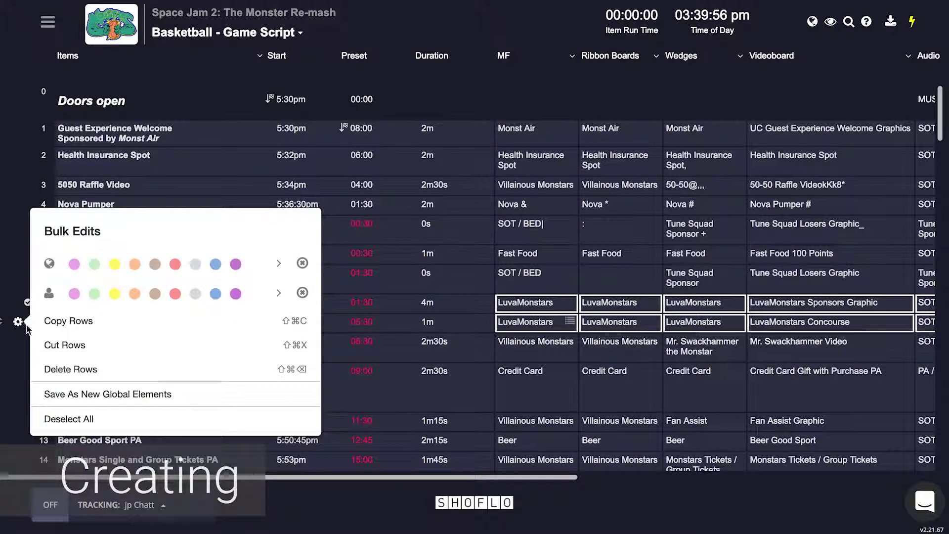
left_click(78, 394)
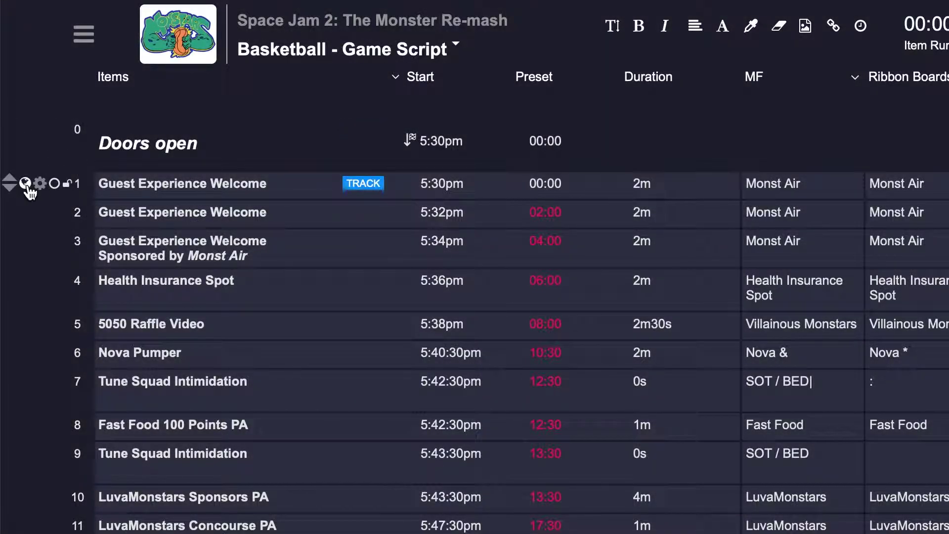
left_click(25, 184)
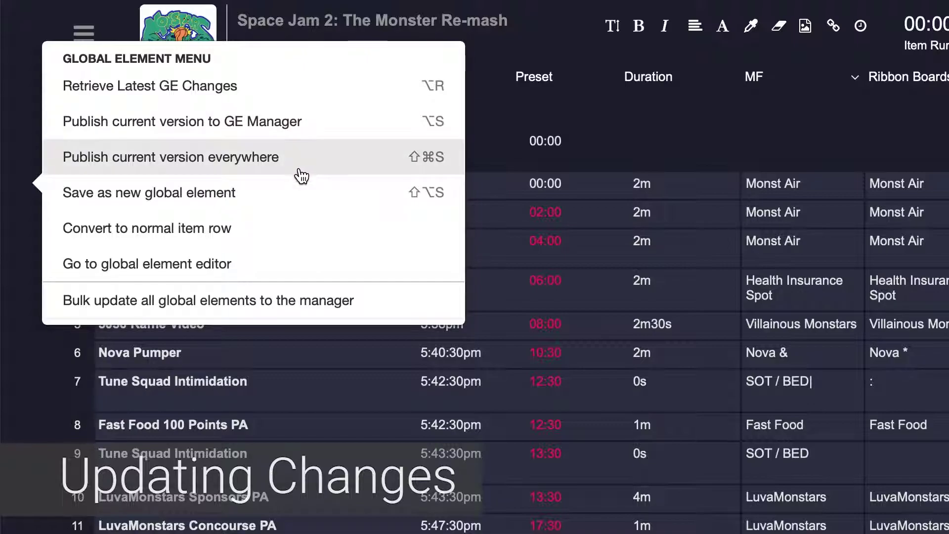
Highlight the three Guest Experience Welcome rows pink, green and orange respectively
left_click(504, 146)
left_click(40, 183)
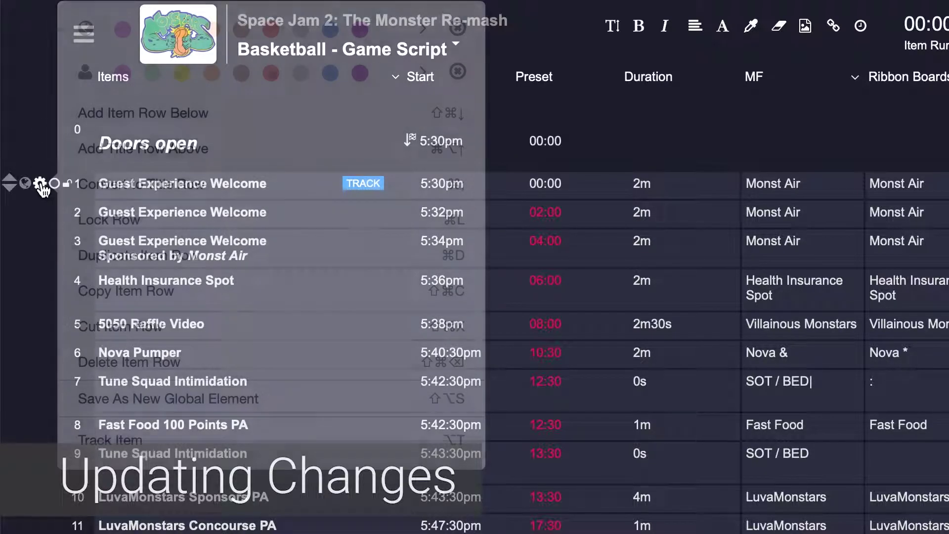
left_click(138, 216)
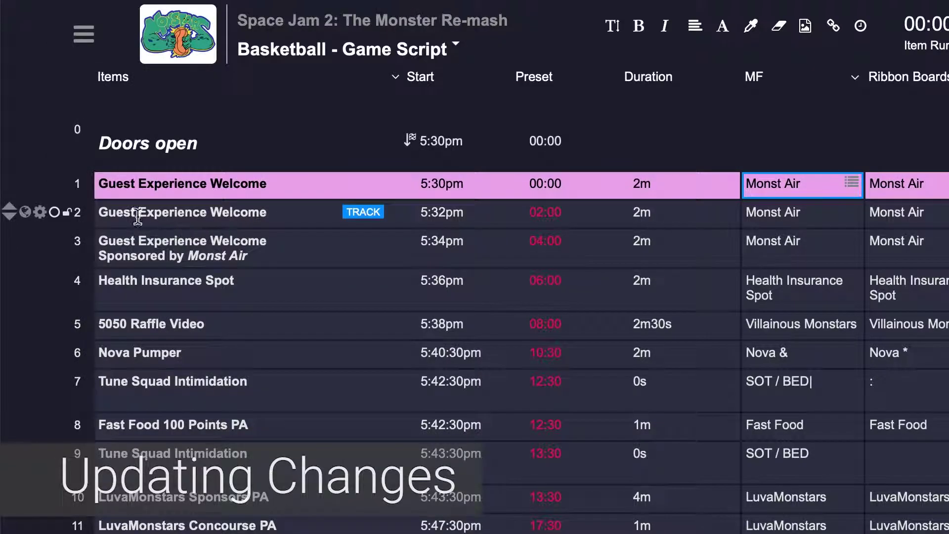
left_click(42, 213)
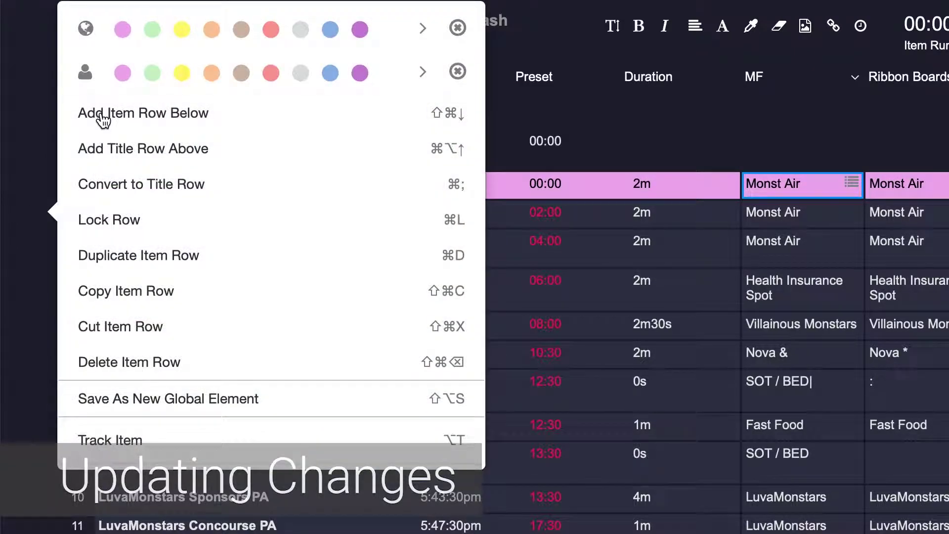
left_click(156, 31)
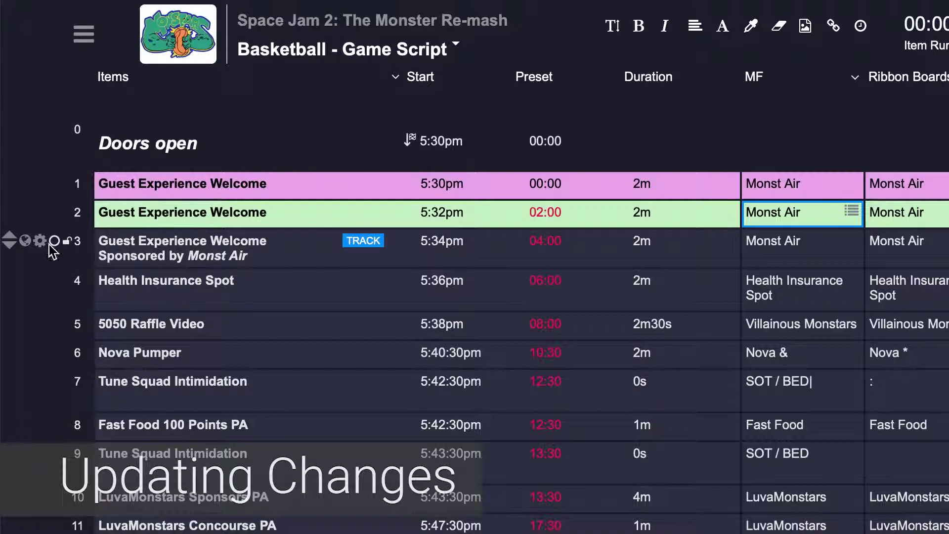
left_click(41, 241)
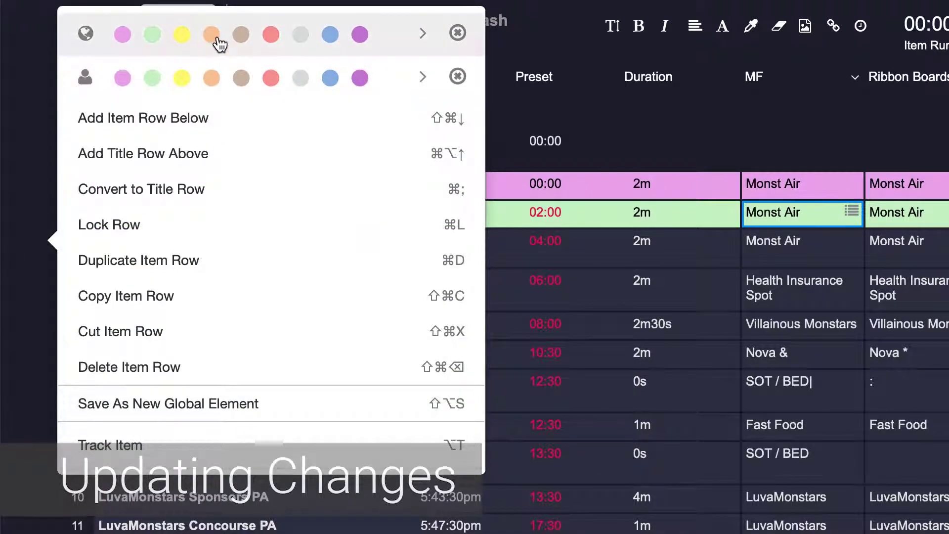
left_click(217, 78)
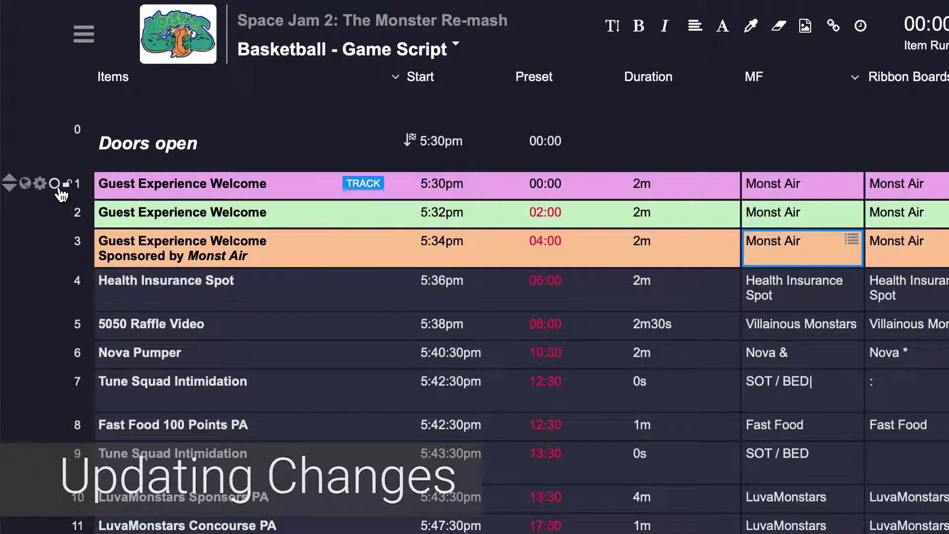
left_click(25, 186)
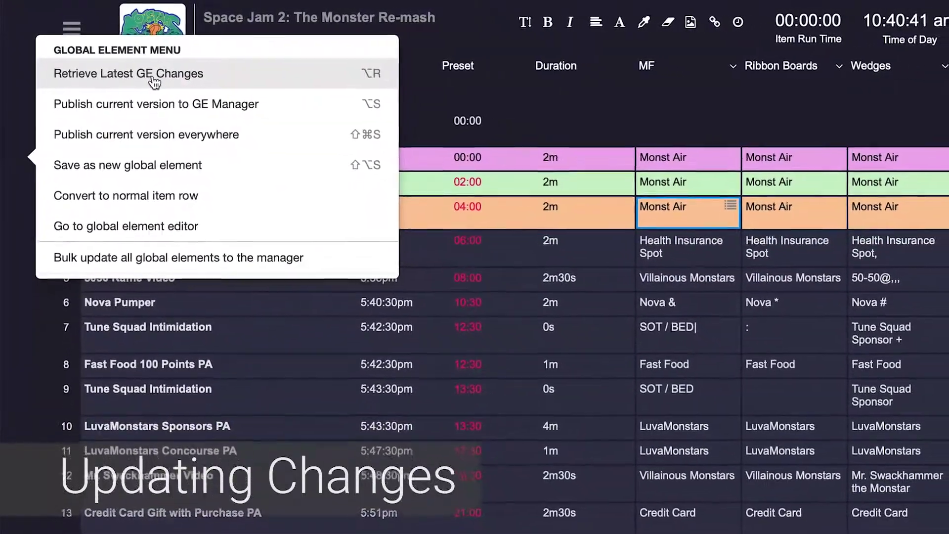
Retrieve the latest global element changes into row 1, confirming the overwrite of its local edits
left_click(142, 75)
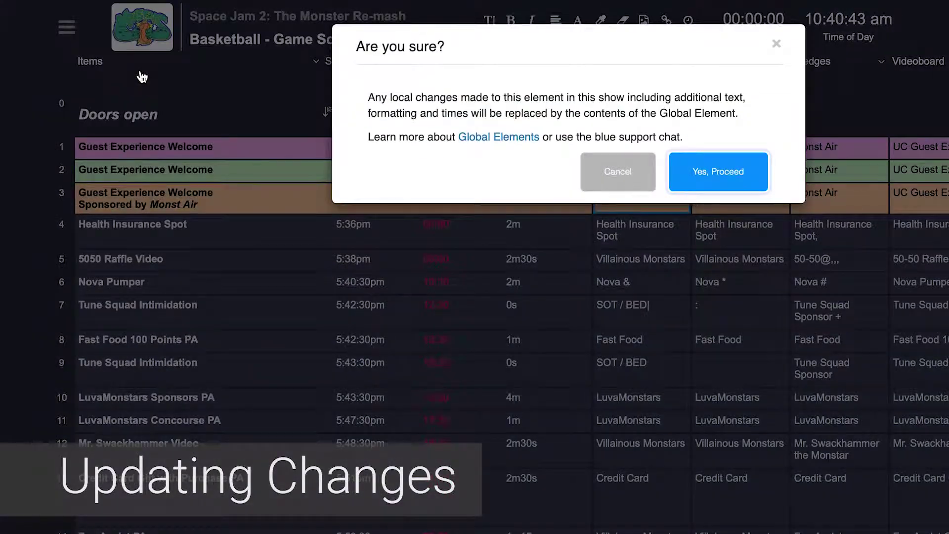
left_click(749, 176)
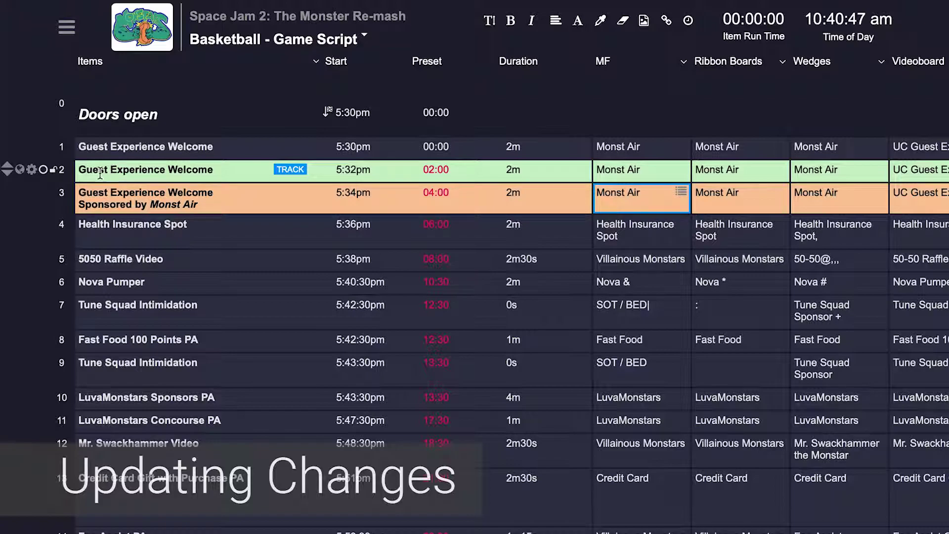
left_click(19, 169)
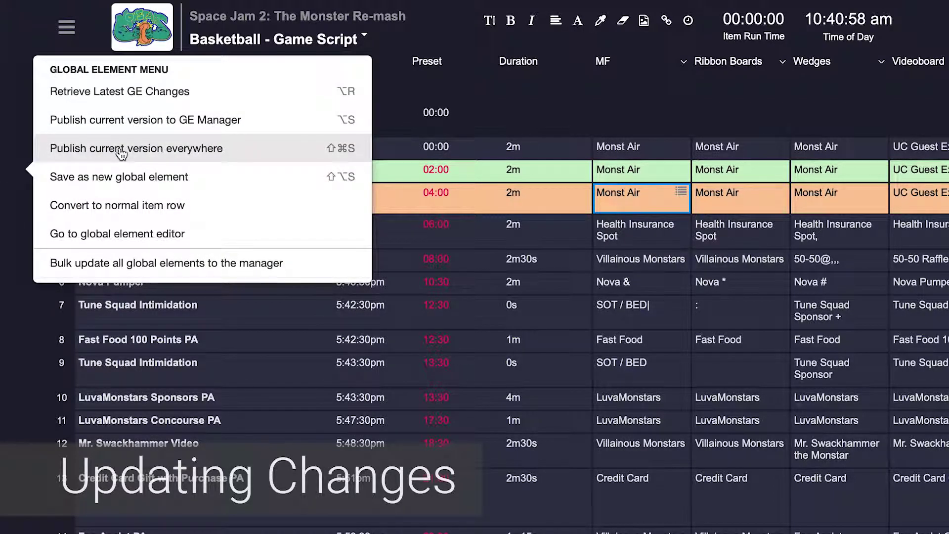
Publish row 2's green version to all 4 active shows, keeping every show selected
left_click(120, 151)
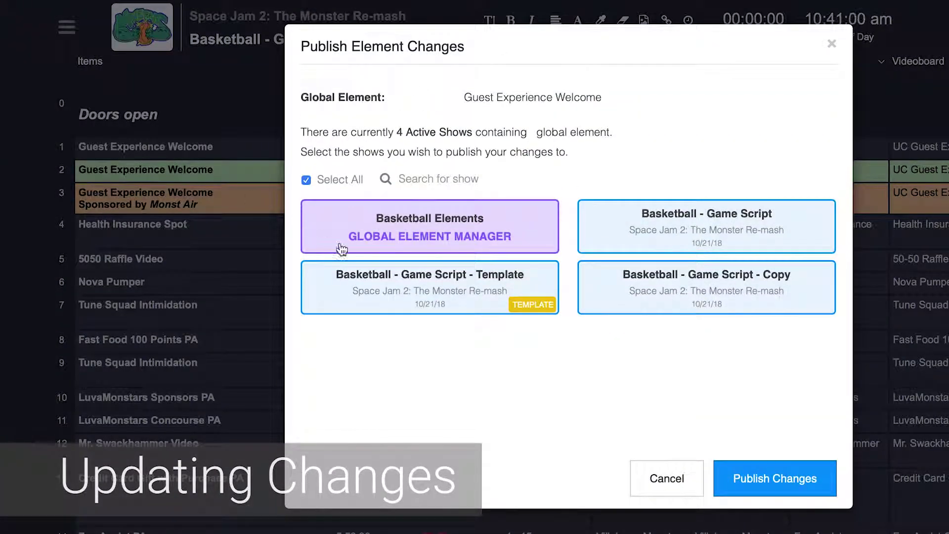
left_click(504, 232)
left_click(642, 297)
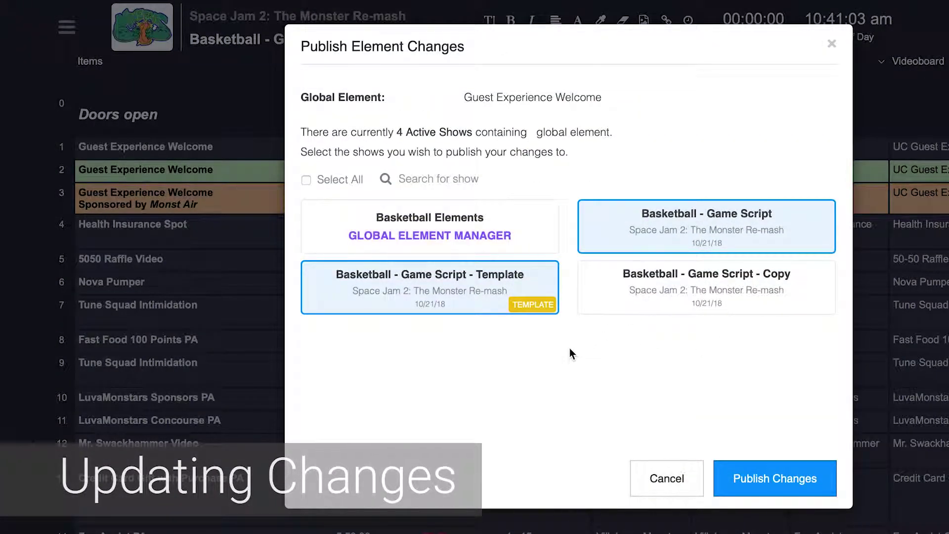
left_click(509, 237)
left_click(612, 292)
left_click(749, 476)
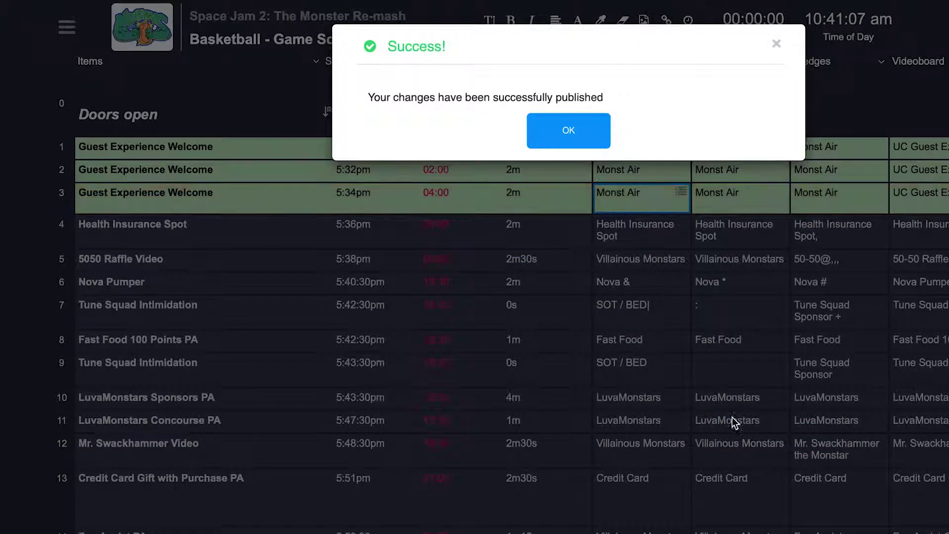
left_click(571, 131)
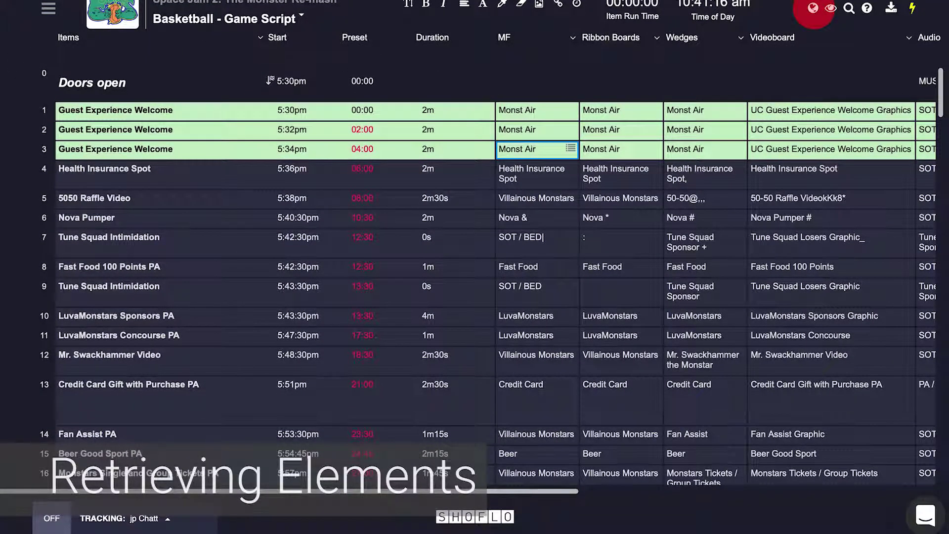
Open Insert Global Elements, filter by the Promo tag, then clear all filters
left_click(812, 8)
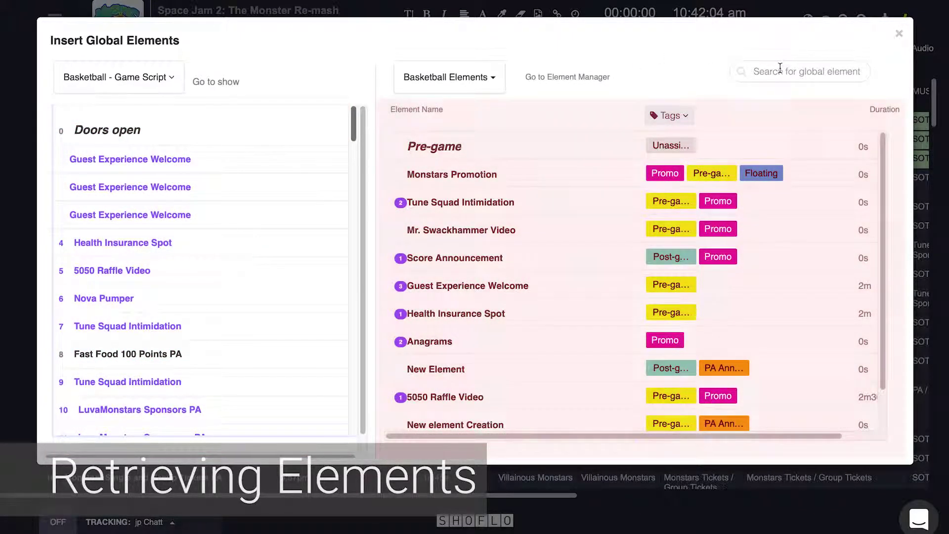
left_click(779, 68)
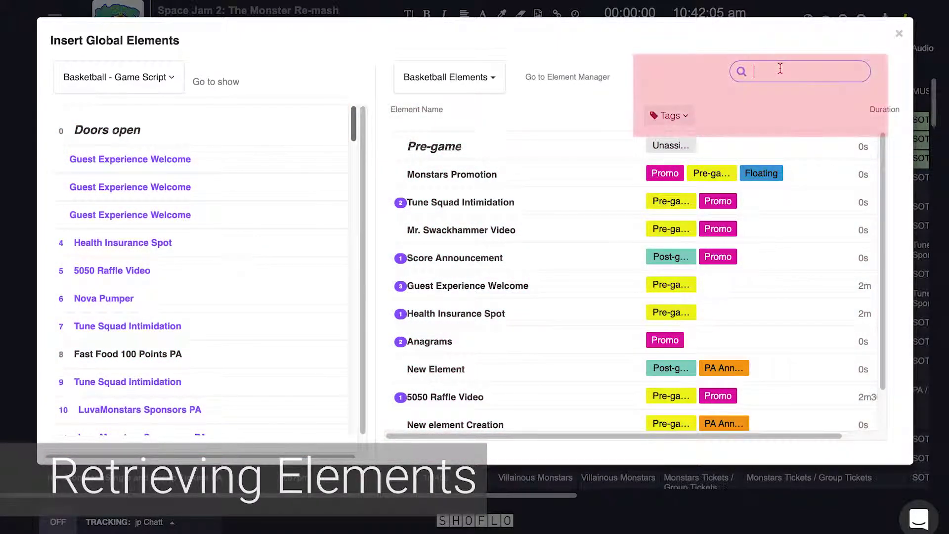
left_click(686, 117)
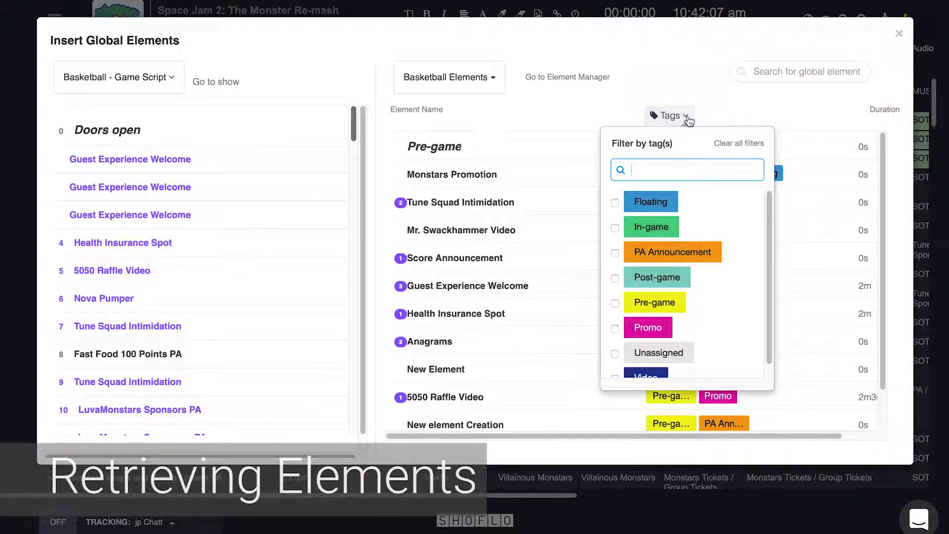
left_click(615, 329)
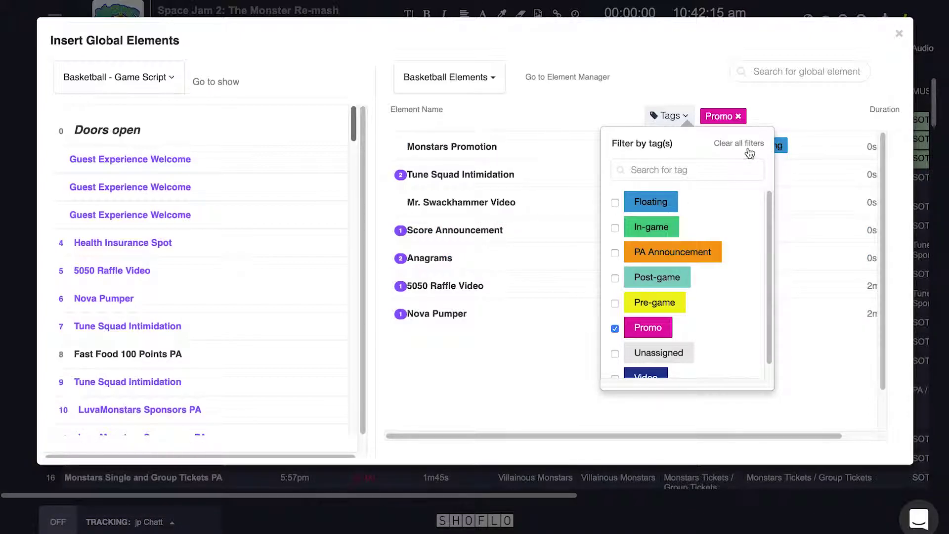
left_click(750, 143)
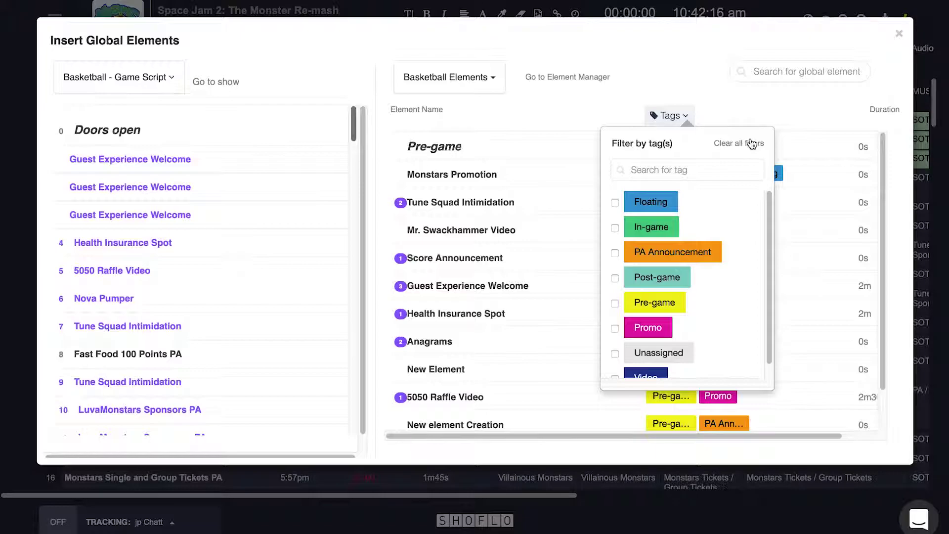
left_click(671, 69)
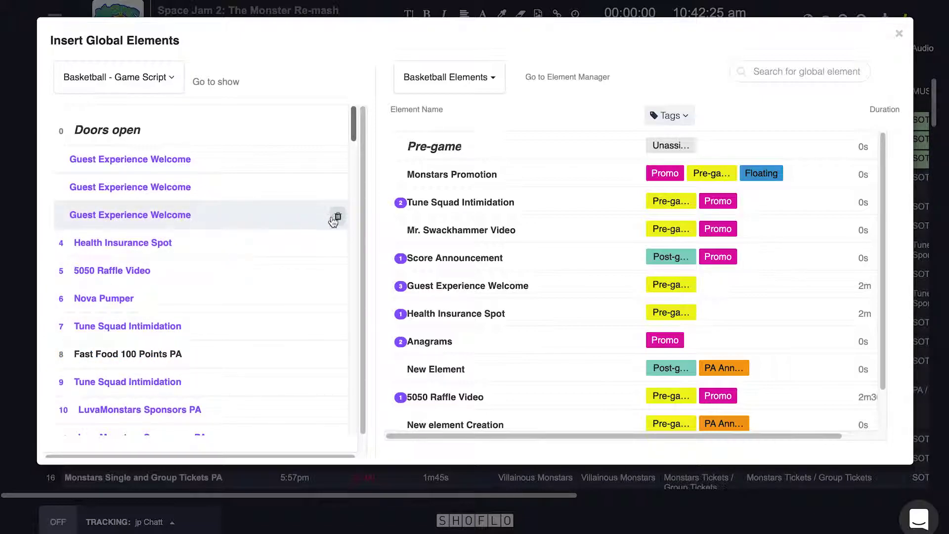
Delete the third and then the second Guest Experience Welcome rows, confirming each deletion
left_click(338, 218)
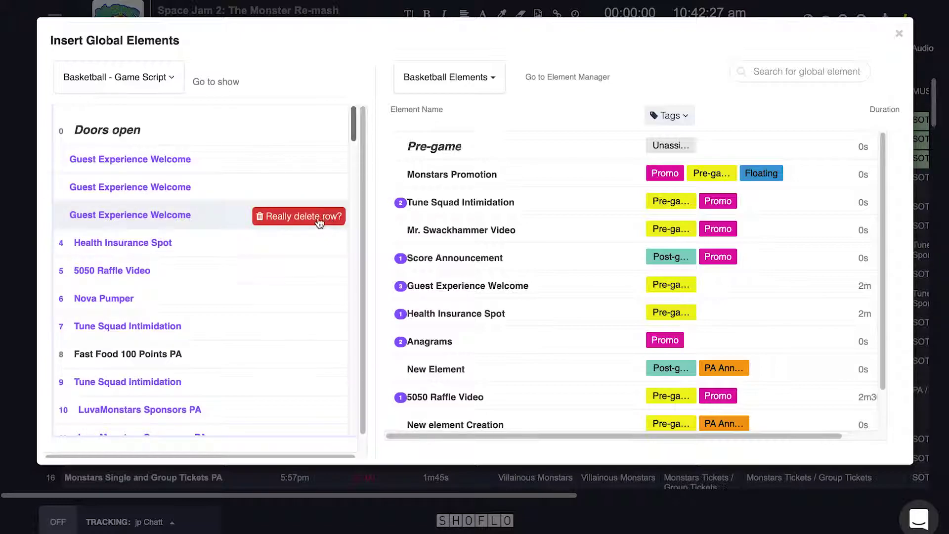
left_click(308, 222)
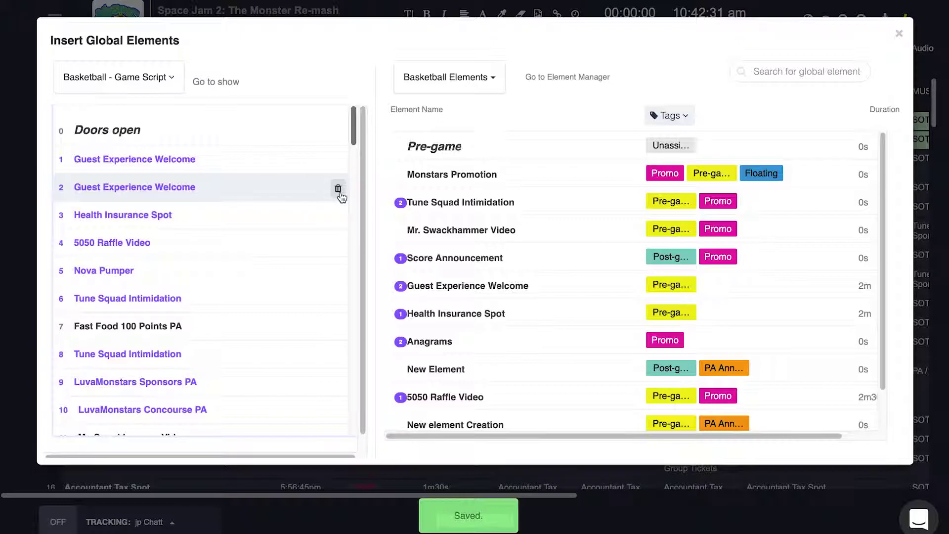
left_click(338, 191)
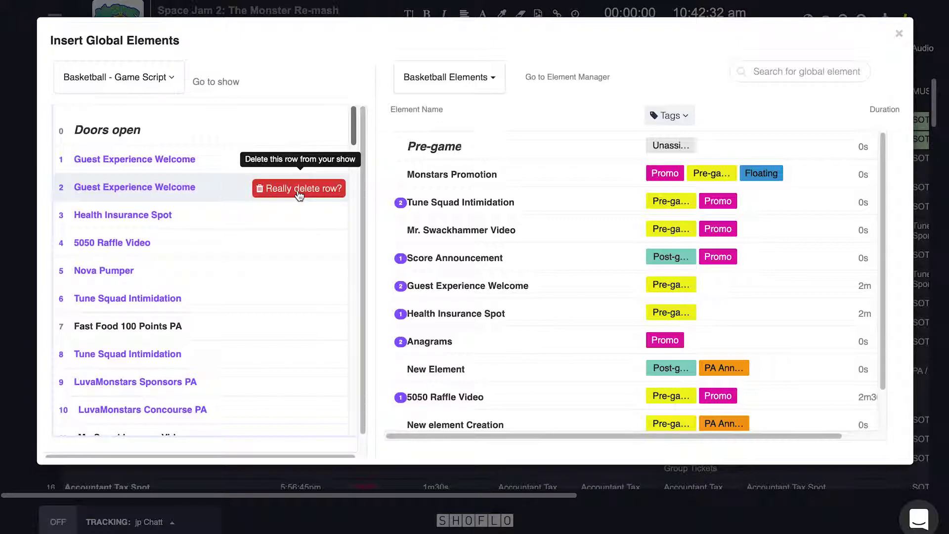
left_click(299, 192)
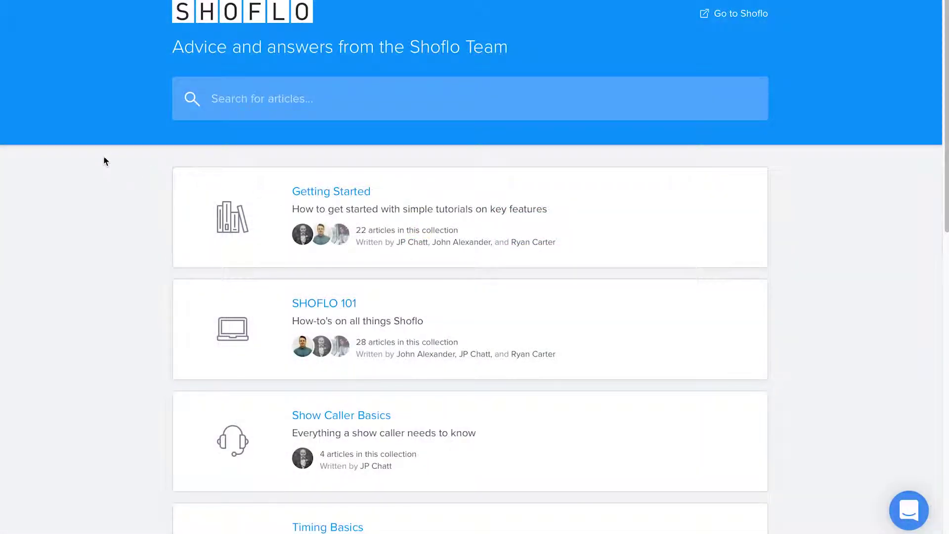
Open the Getting Started - Event Crew article from the Getting Started collection and launch the support chat
left_click(311, 193)
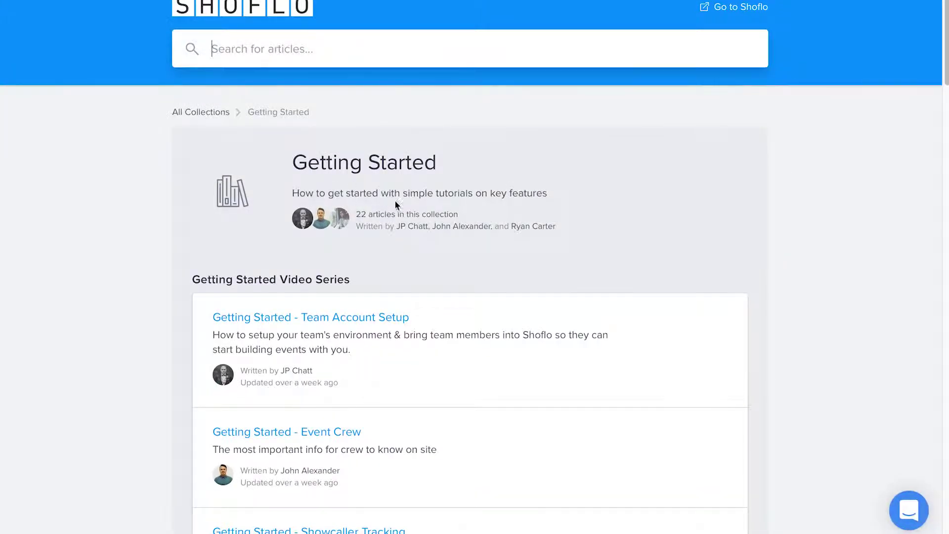
scroll(491, 239, "down", 3)
left_click(308, 303)
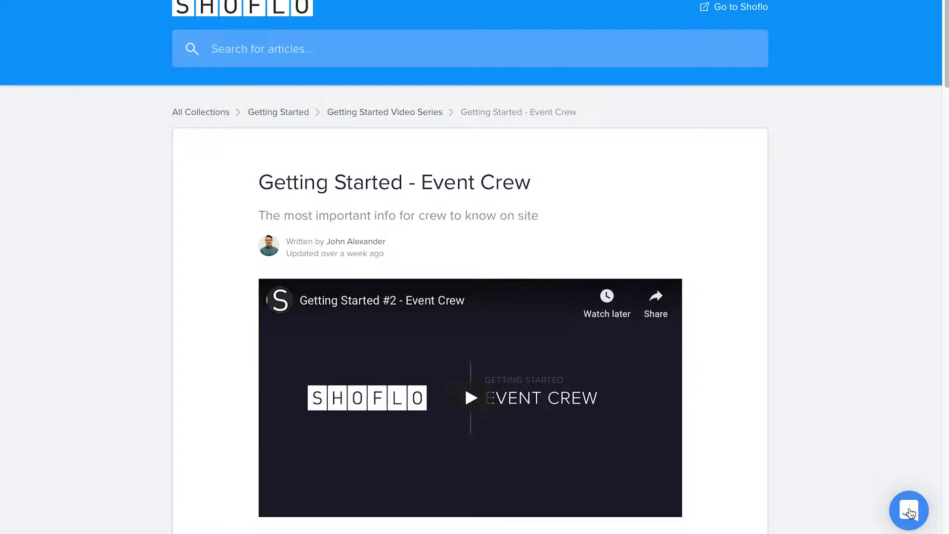
left_click(910, 513)
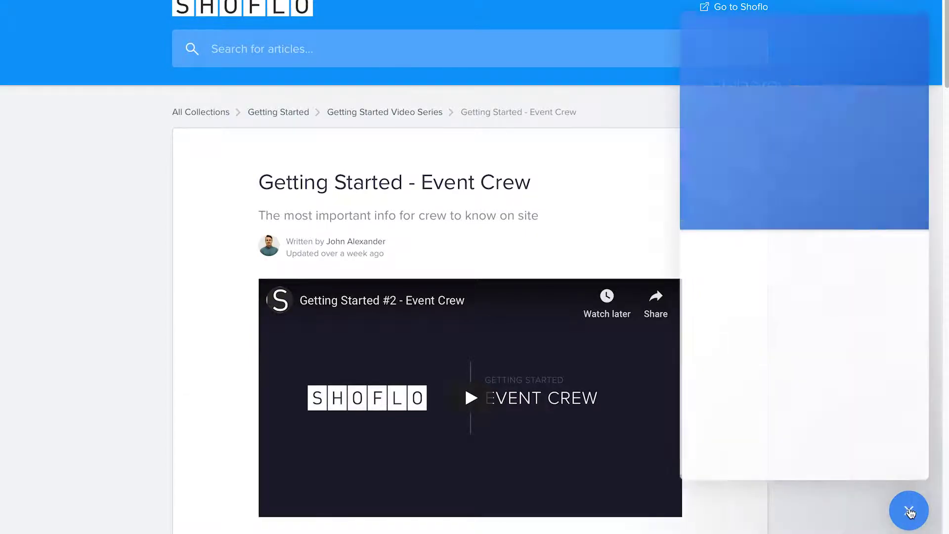